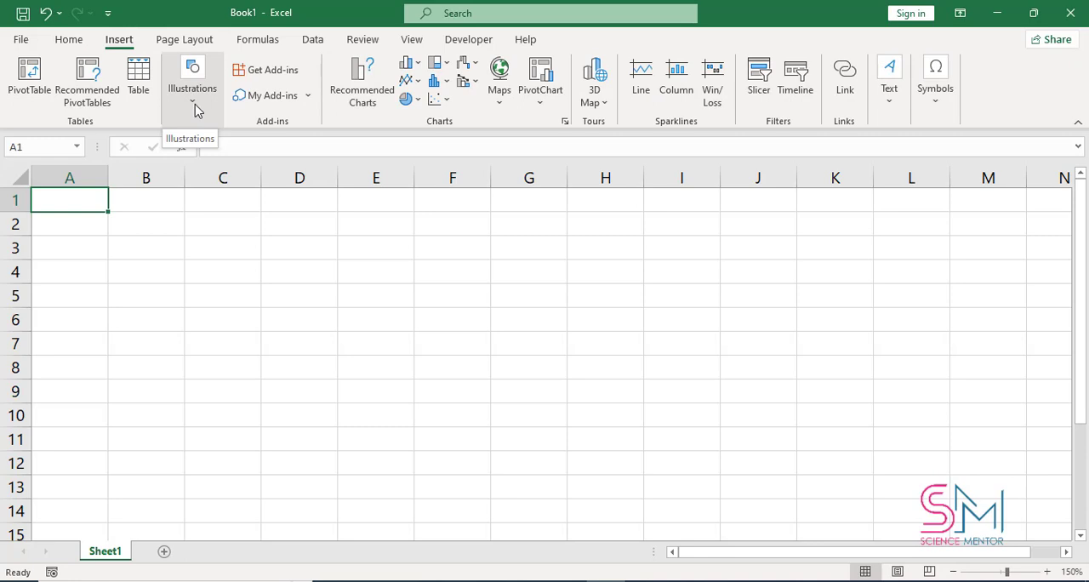
Step: Insert the red-car picture from this device's Saved Pictures folder into the sheet
click(194, 109)
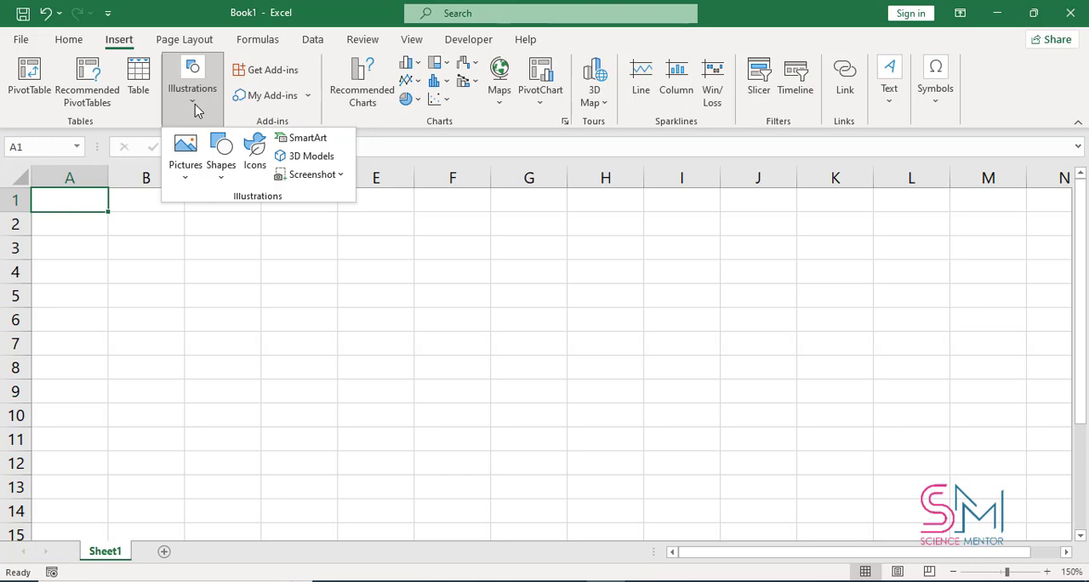
click(190, 179)
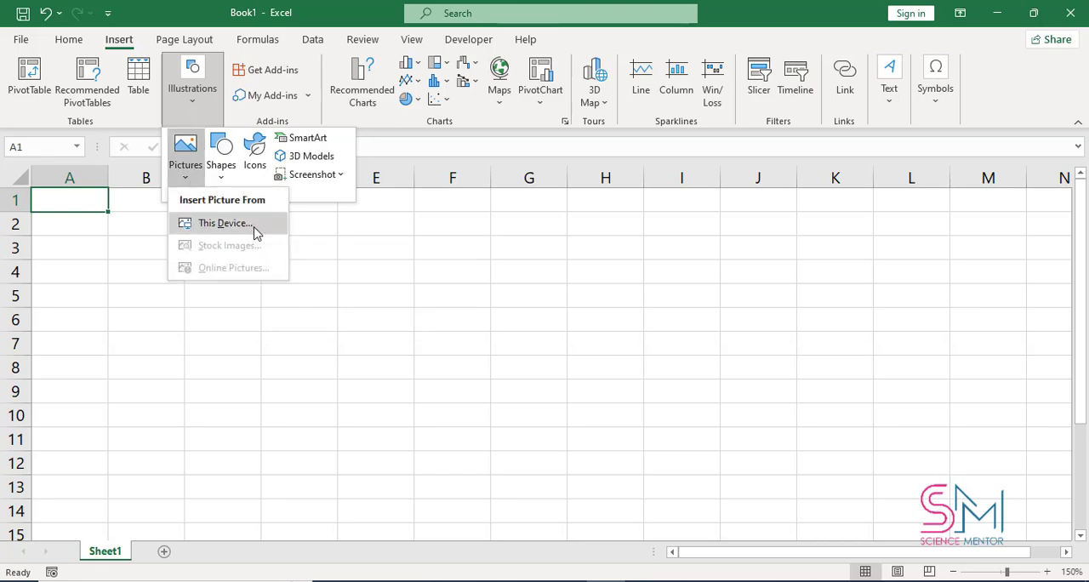
click(225, 223)
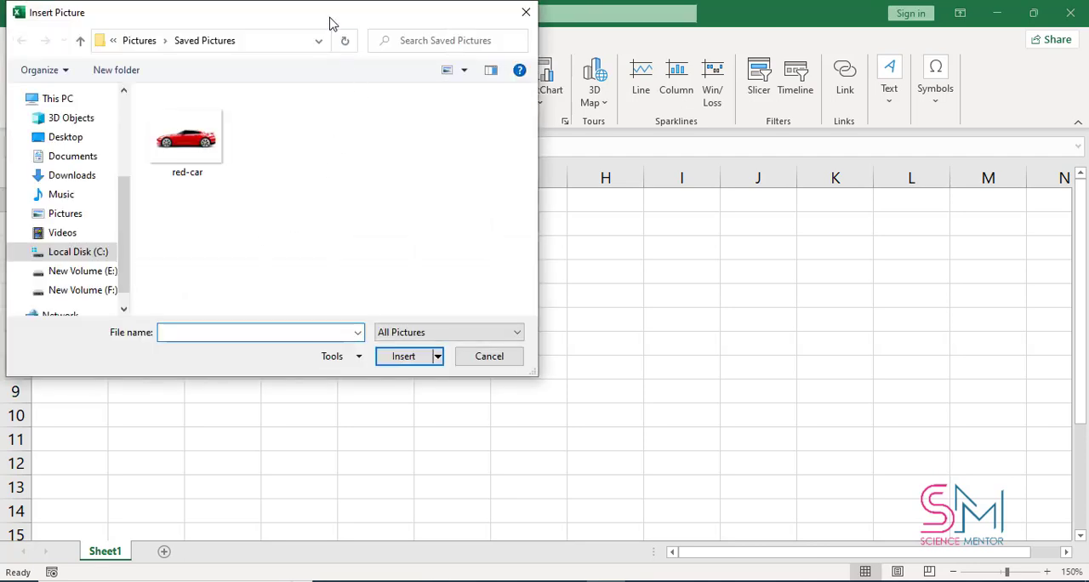
drag(331, 24, 477, 116)
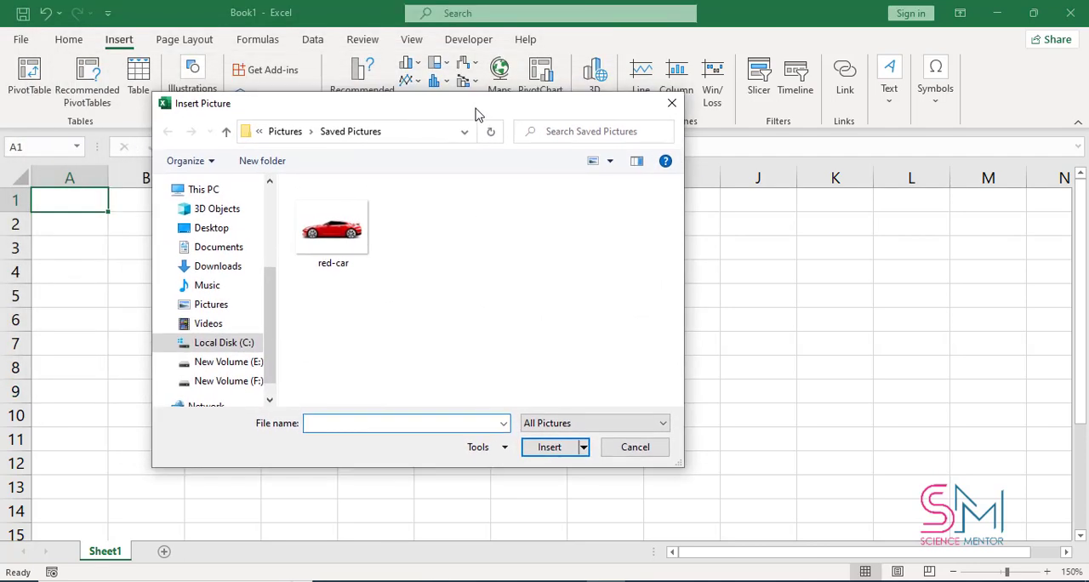
click(332, 246)
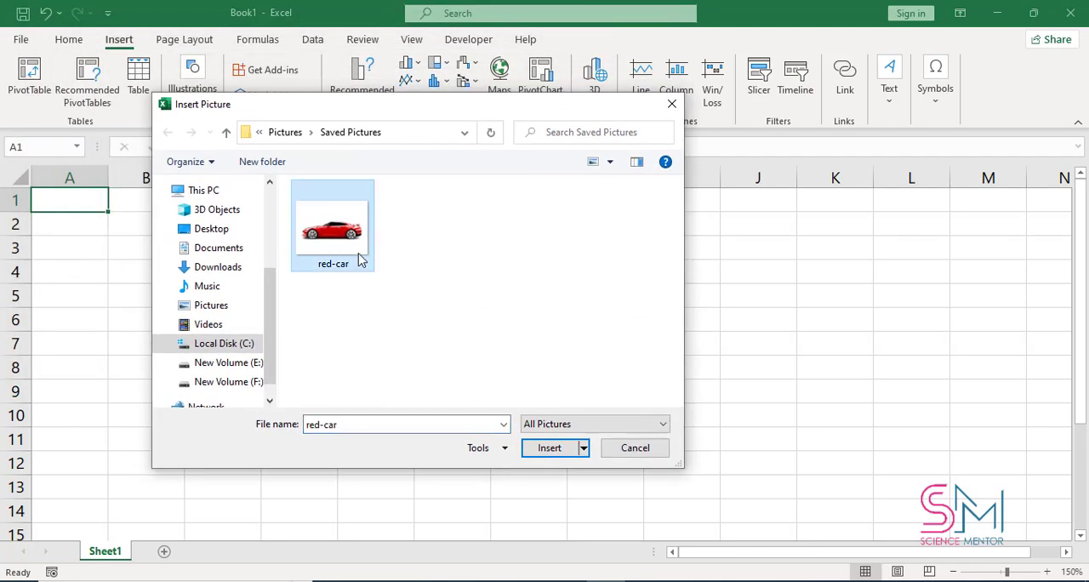
click(559, 454)
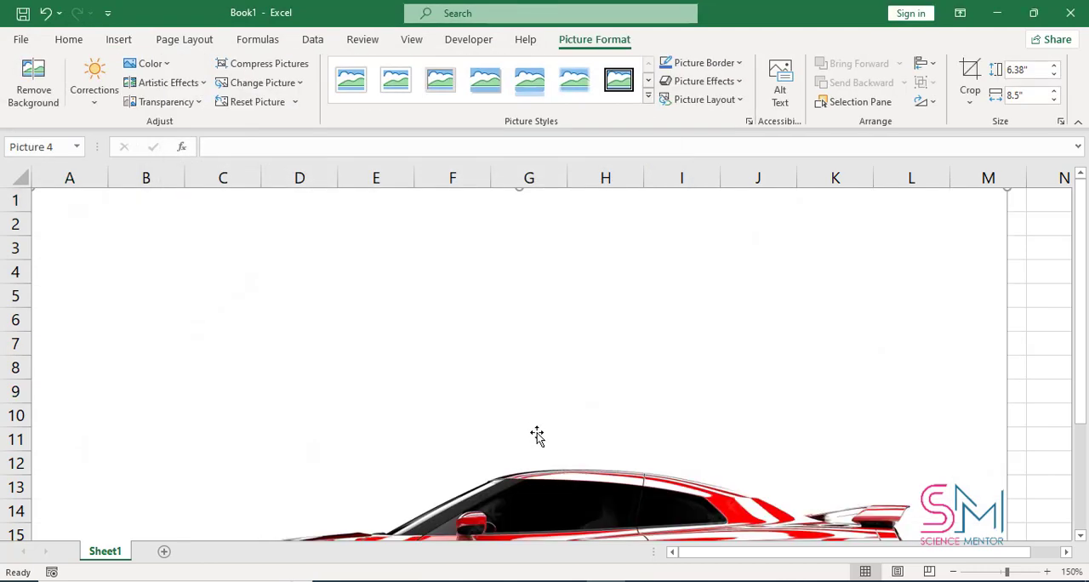
Step: Shrink the car picture to about 2.63" high by 3.51" wide and place it over columns B to G, from row 4 down
scroll(537, 436, down, 7)
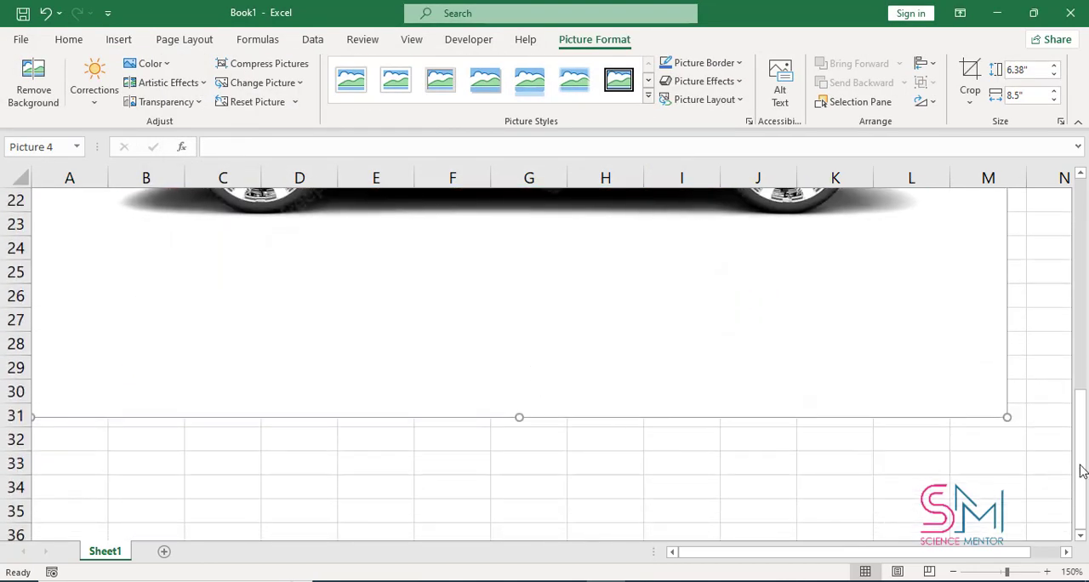
drag(1007, 416, 608, 197)
scroll(608, 197, up, 1)
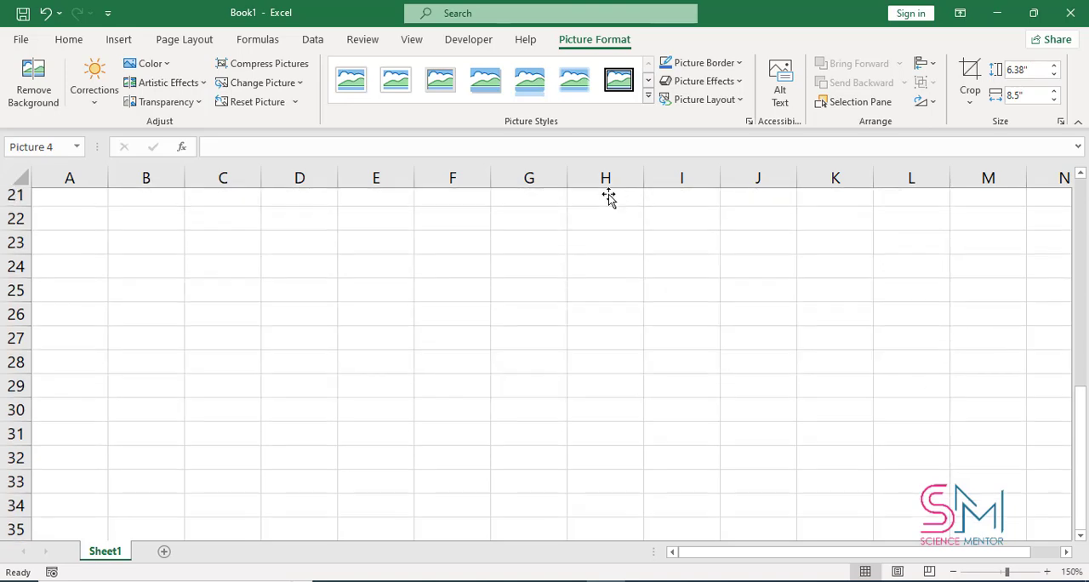
scroll(564, 305, up, 5)
scroll(683, 497, down, 2)
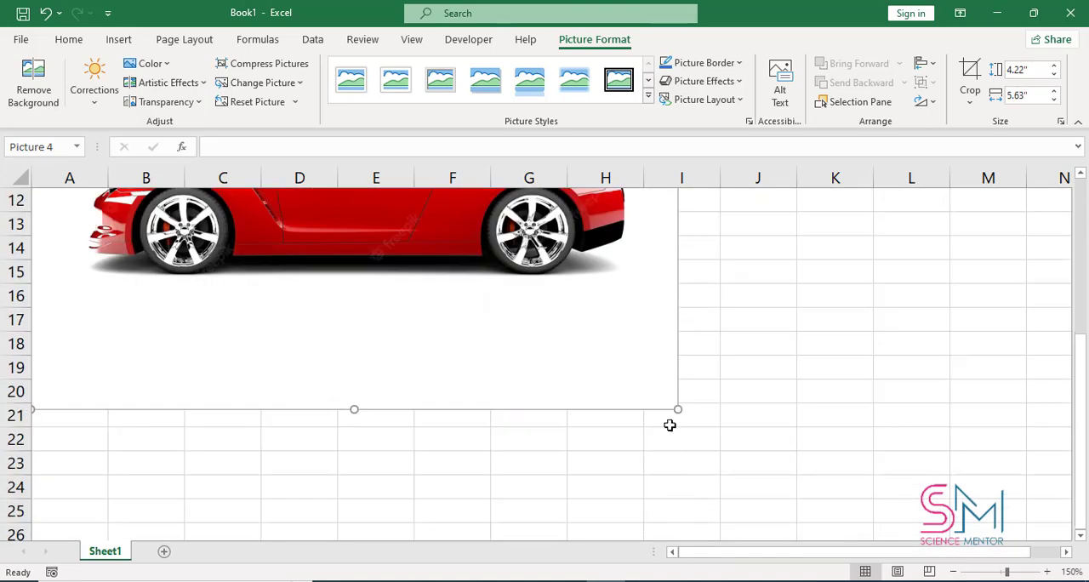
drag(677, 409, 498, 276)
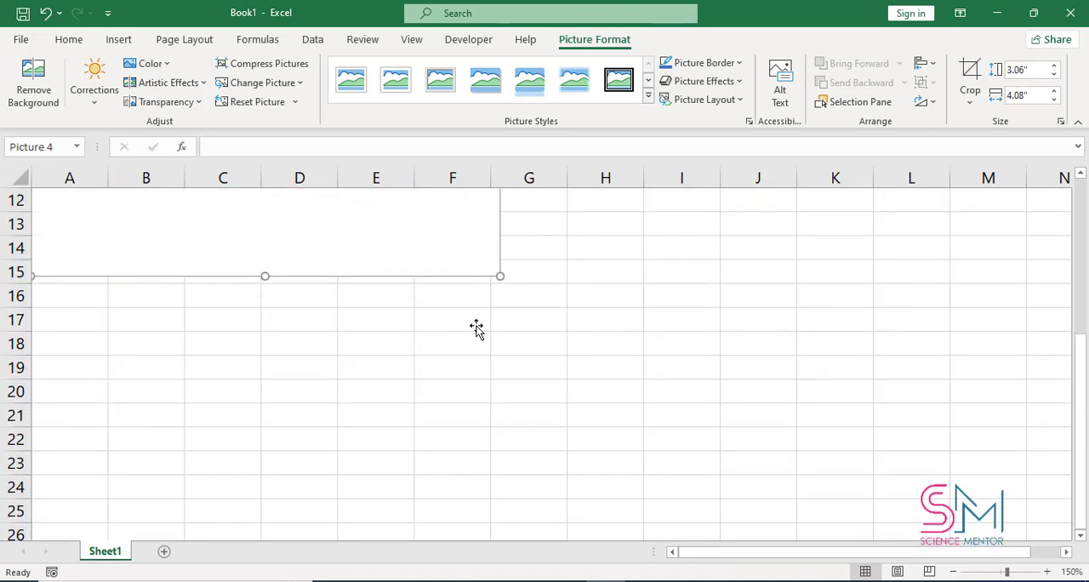
scroll(477, 328, up, 3)
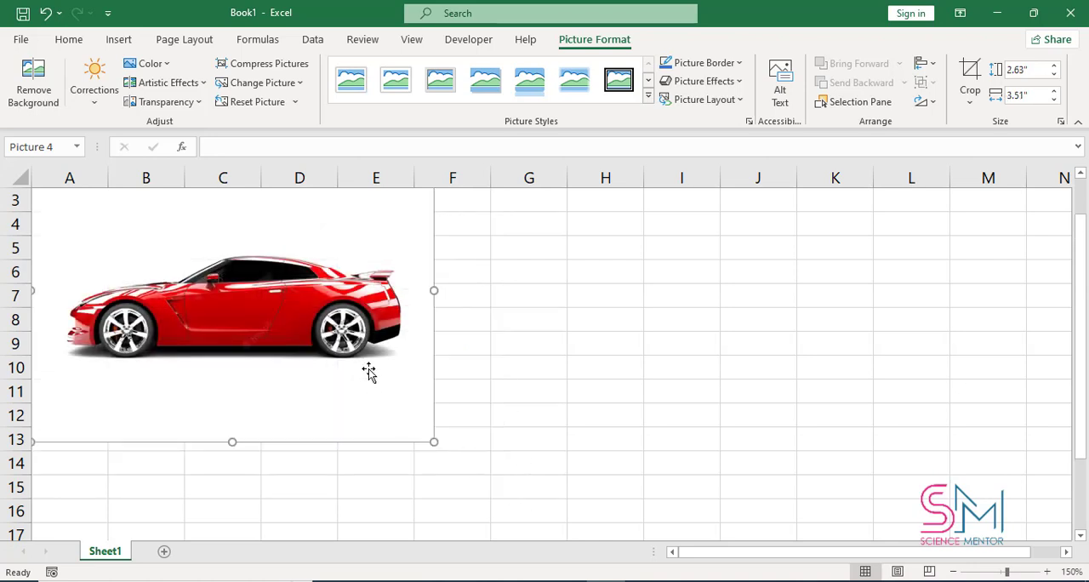
drag(369, 372, 455, 401)
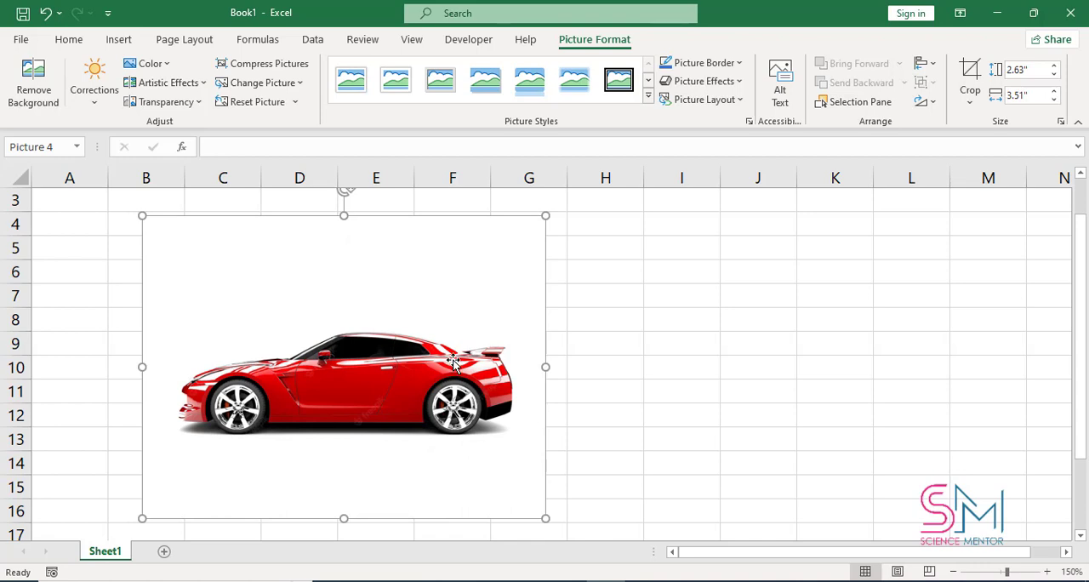
Step: Start removing the picture's background and mark the spokes of the car's front wheel as areas to keep
click(52, 101)
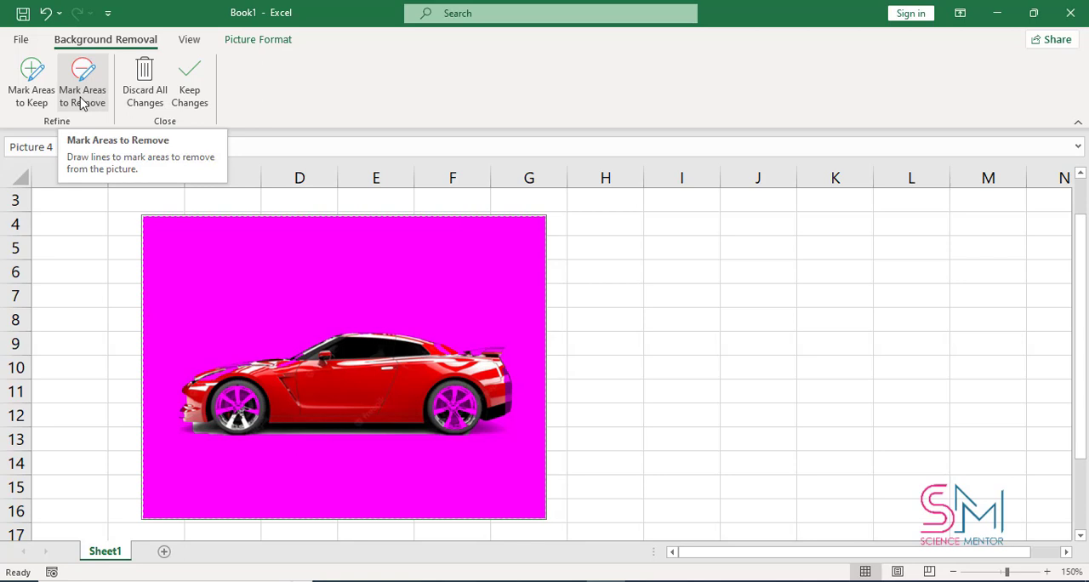
click(81, 101)
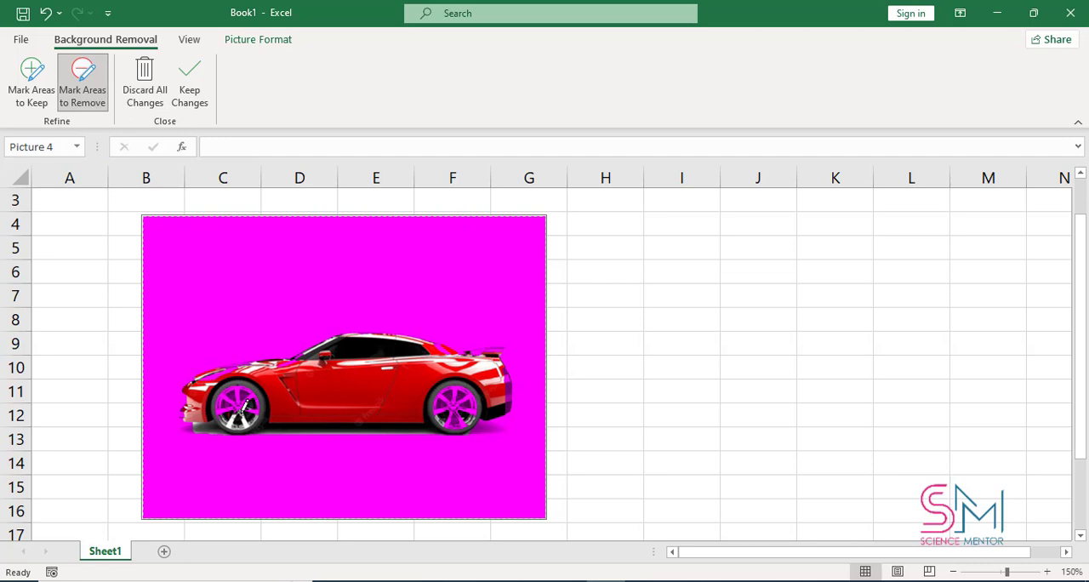
click(31, 85)
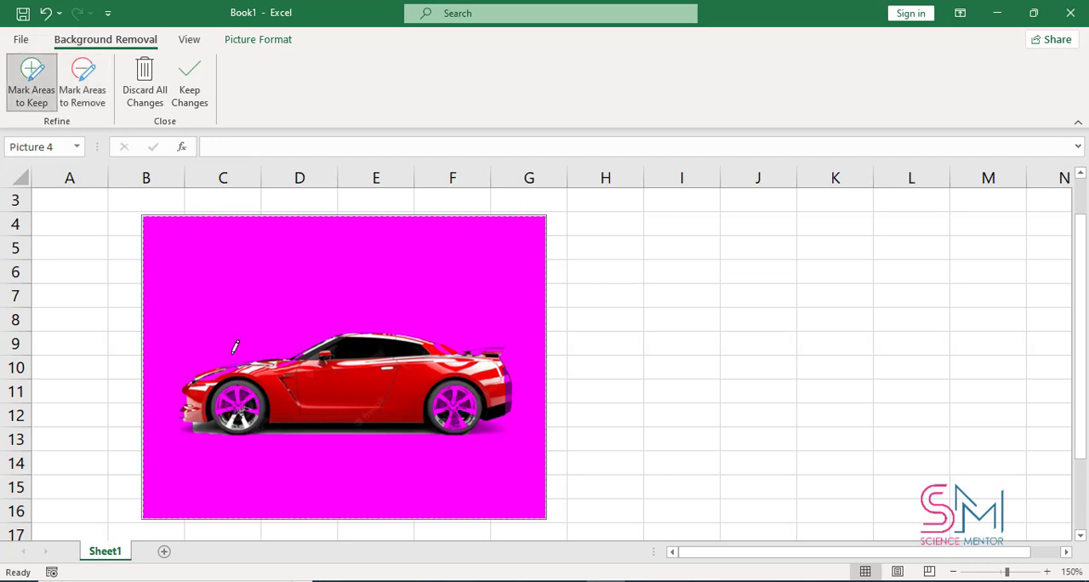
click(238, 395)
click(285, 409)
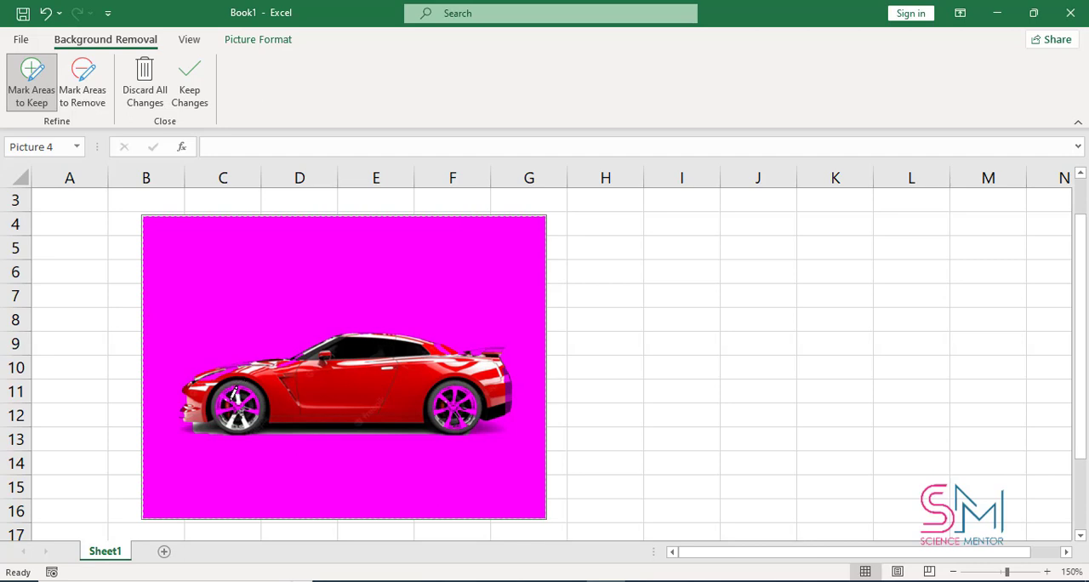
drag(235, 393, 226, 401)
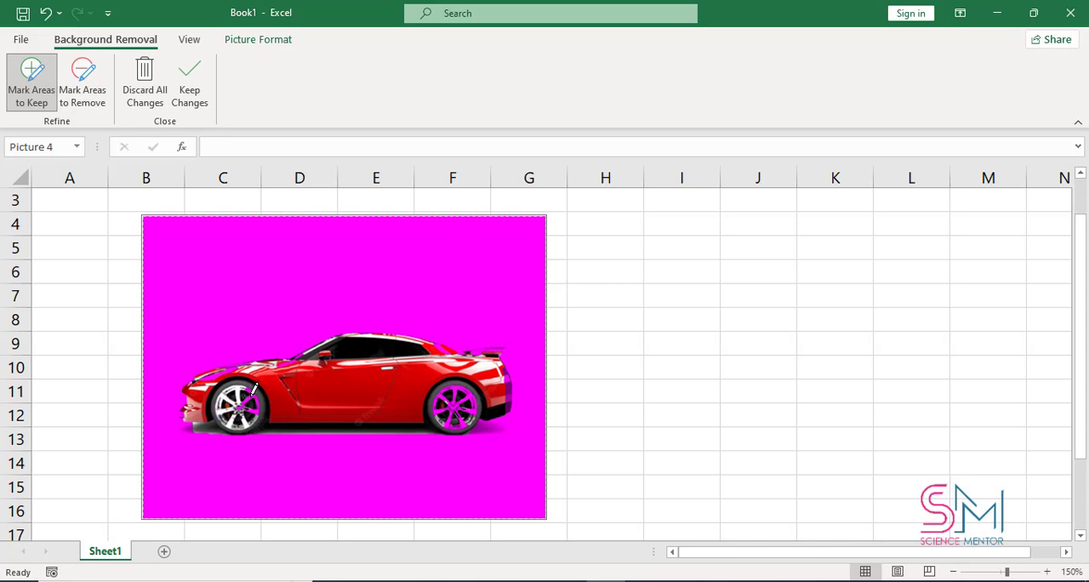
drag(253, 389, 254, 393)
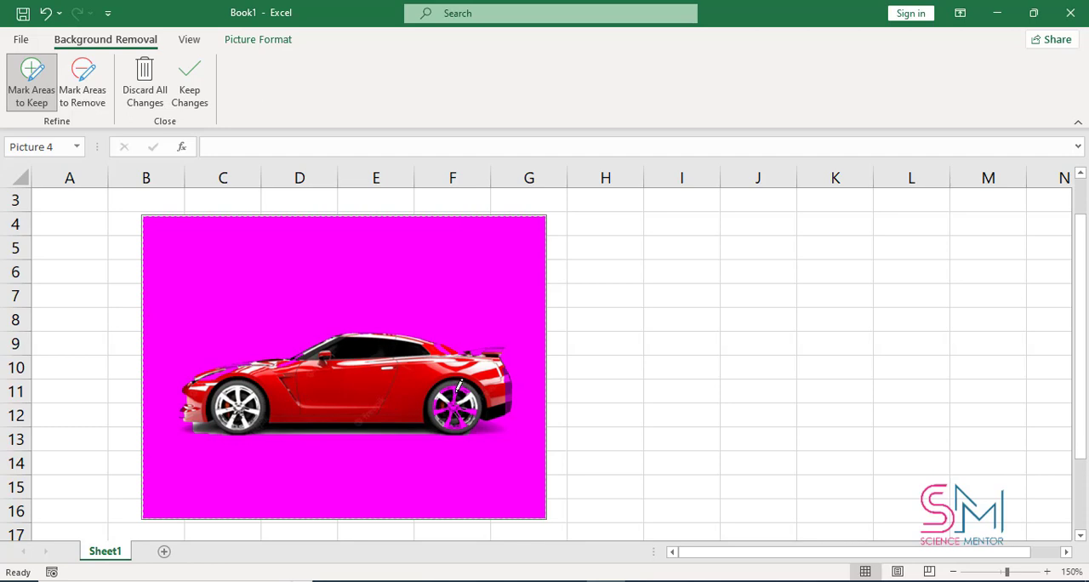
Step: Mark the spokes of the car's rear wheel as areas to keep and apply the background removal
drag(457, 391, 455, 400)
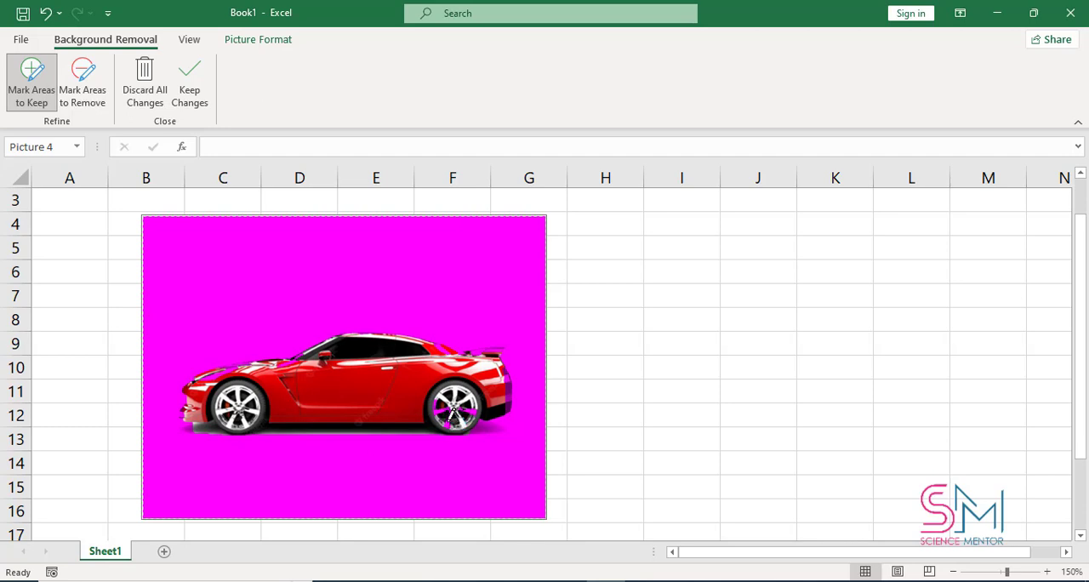
drag(453, 413, 455, 402)
key(ctrl+z)
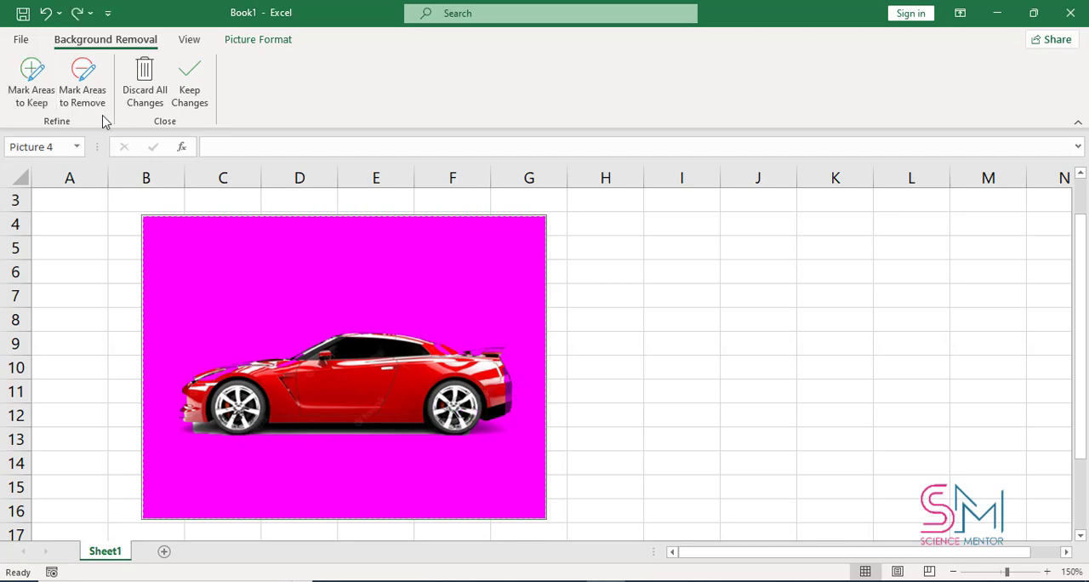
click(190, 85)
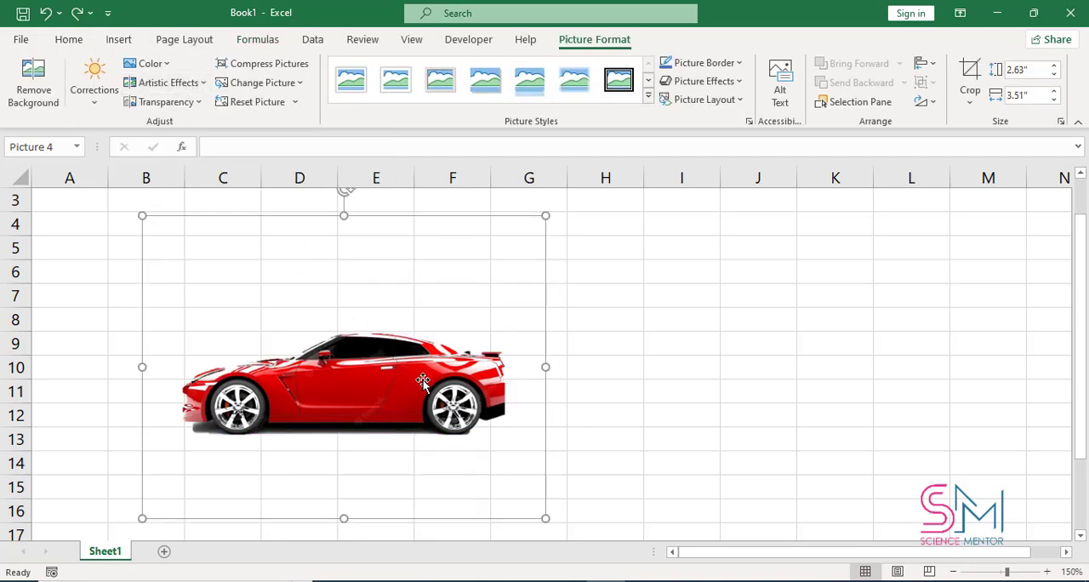
Step: Move the cut-out car picture across the sheet to columns F to K
drag(408, 369, 348, 366)
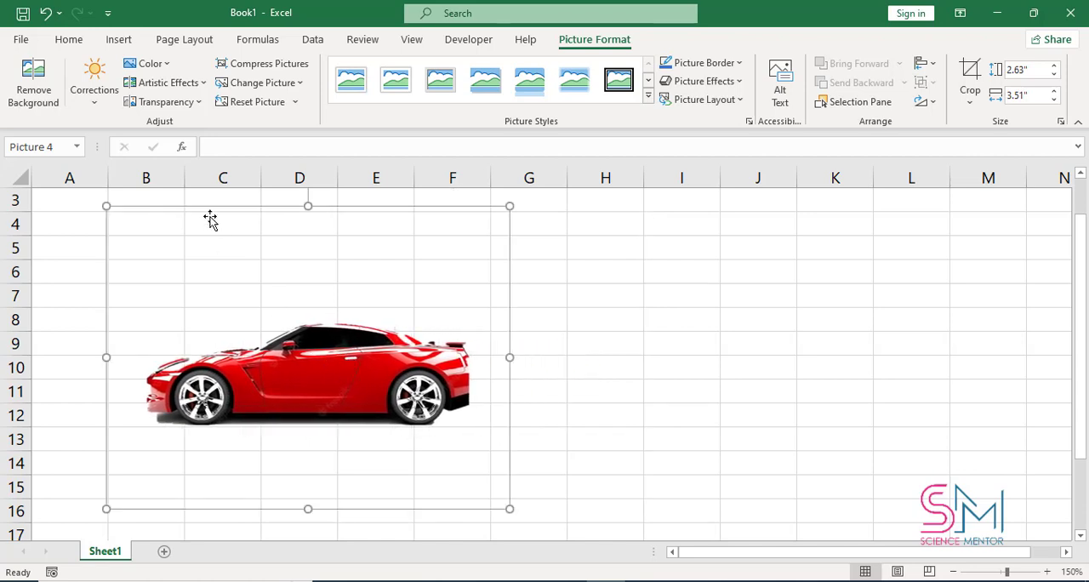
click(85, 102)
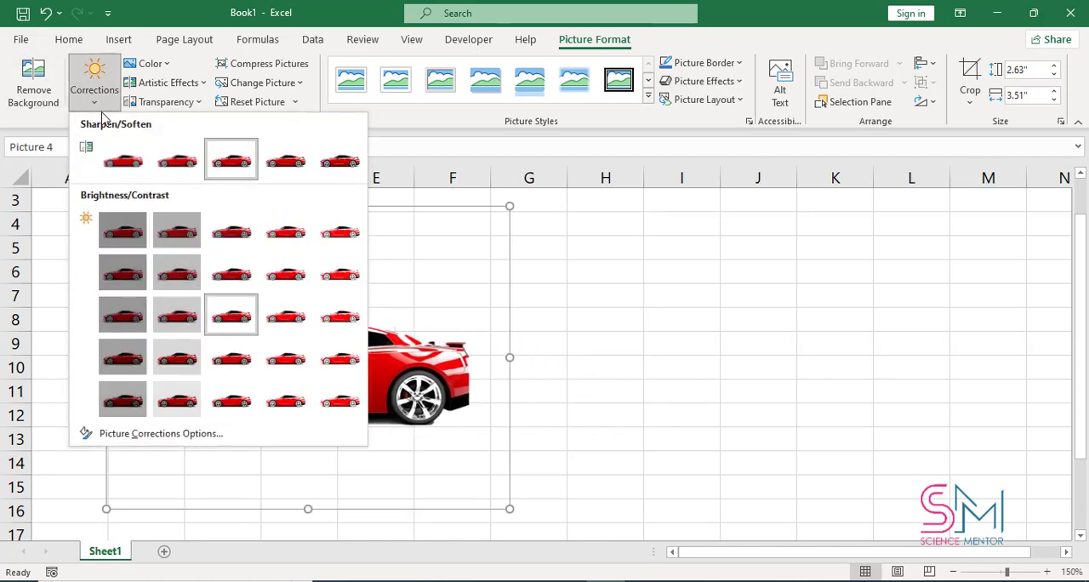
click(430, 364)
drag(429, 364, 779, 364)
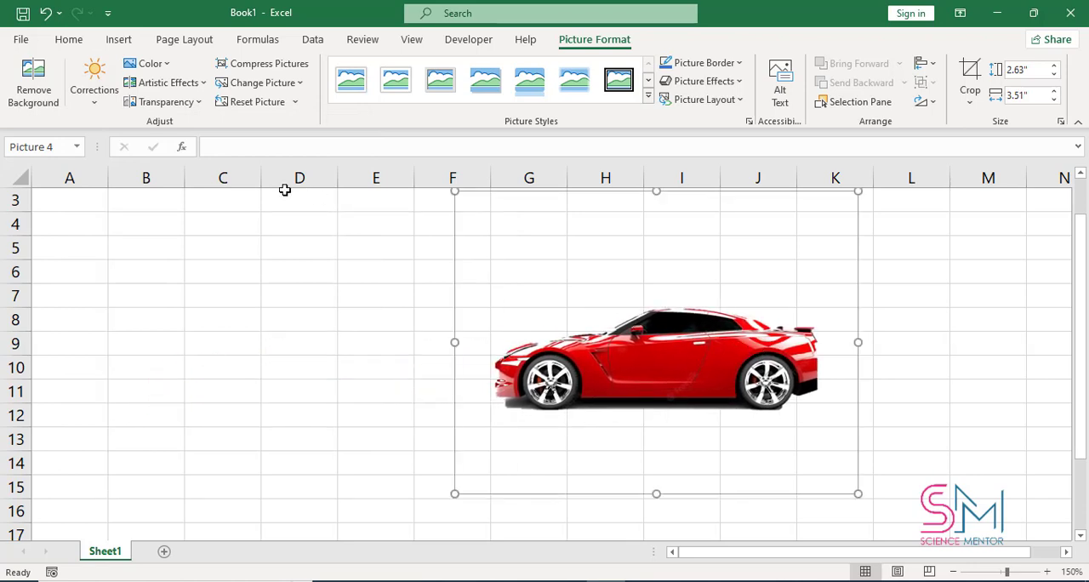
Step: Correct the picture with the Brightness +20%, Contrast 0% (Normal) preset
click(100, 102)
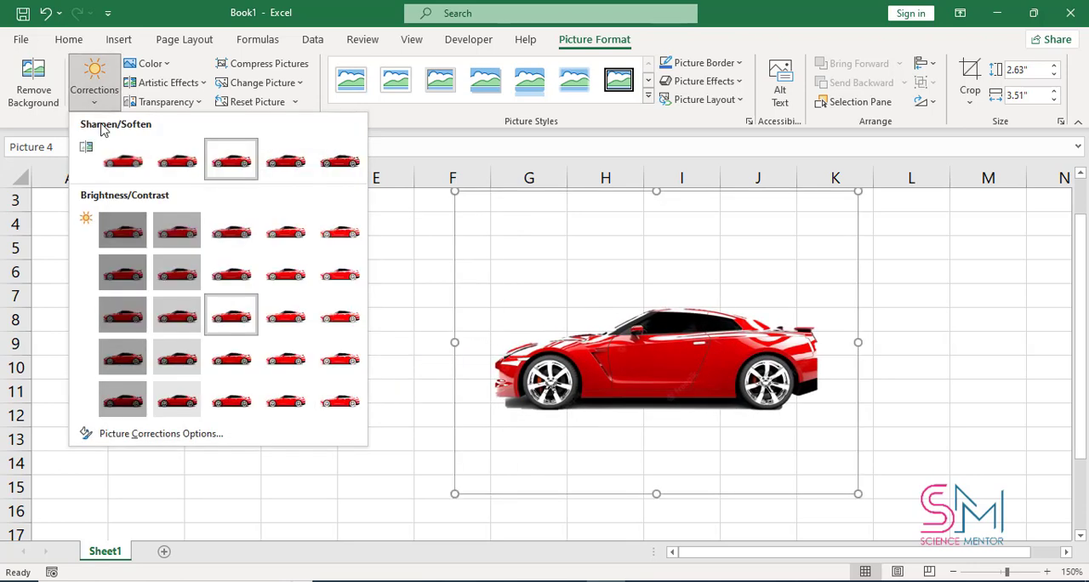
click(117, 226)
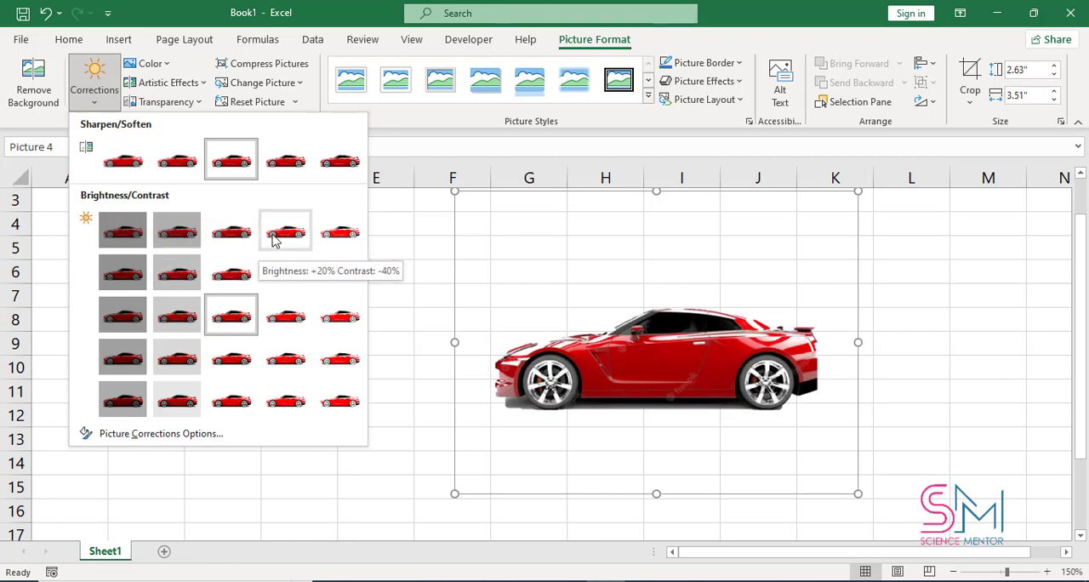
click(294, 317)
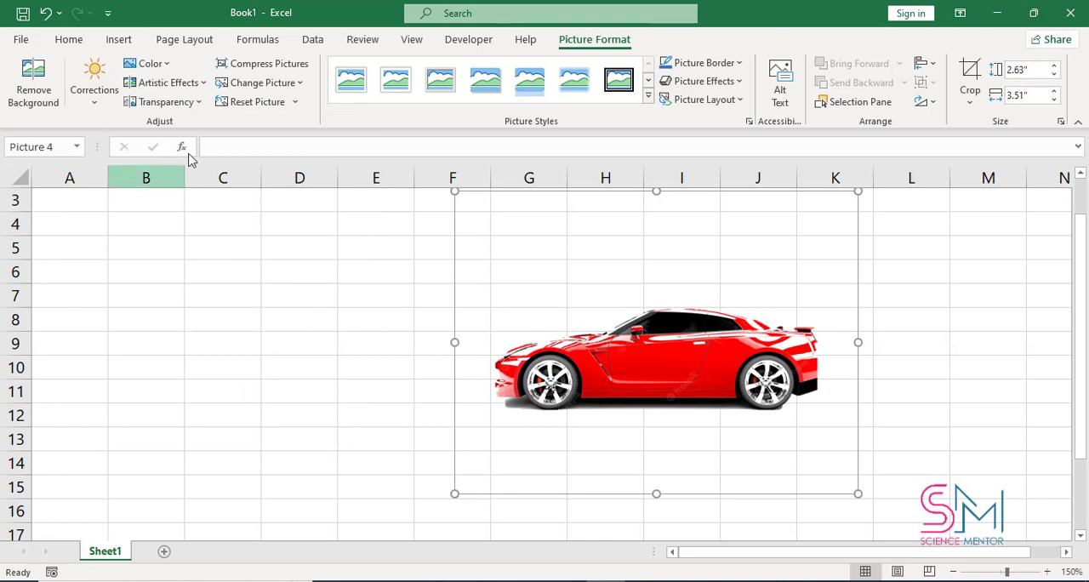
Step: Set the picture's color tone to a temperature of 5900 K
click(149, 64)
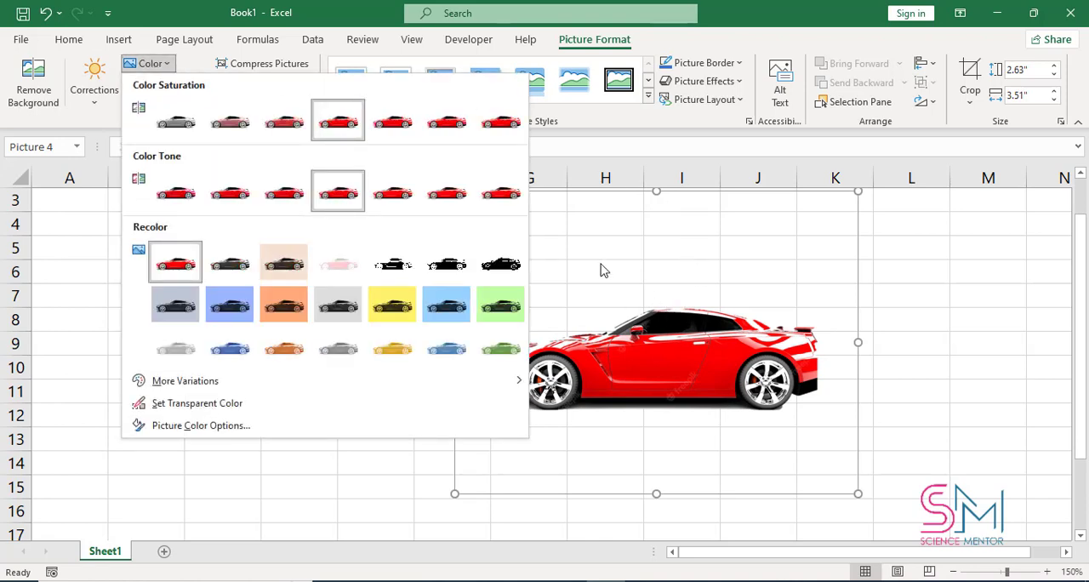
click(283, 195)
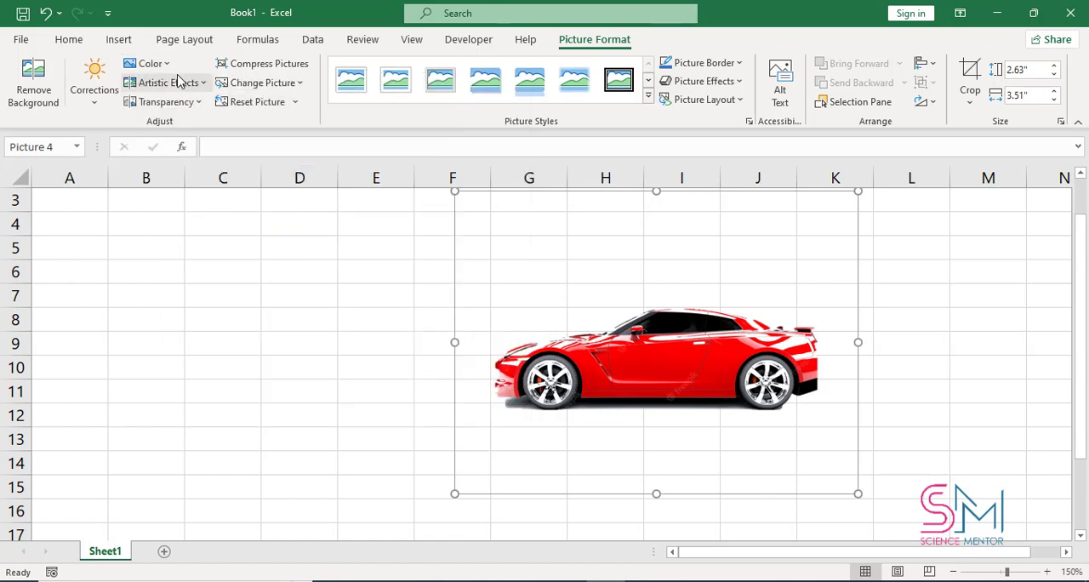
Step: Apply the second-warmest color tone preset to the car picture and shift it slightly down and to the left
click(149, 63)
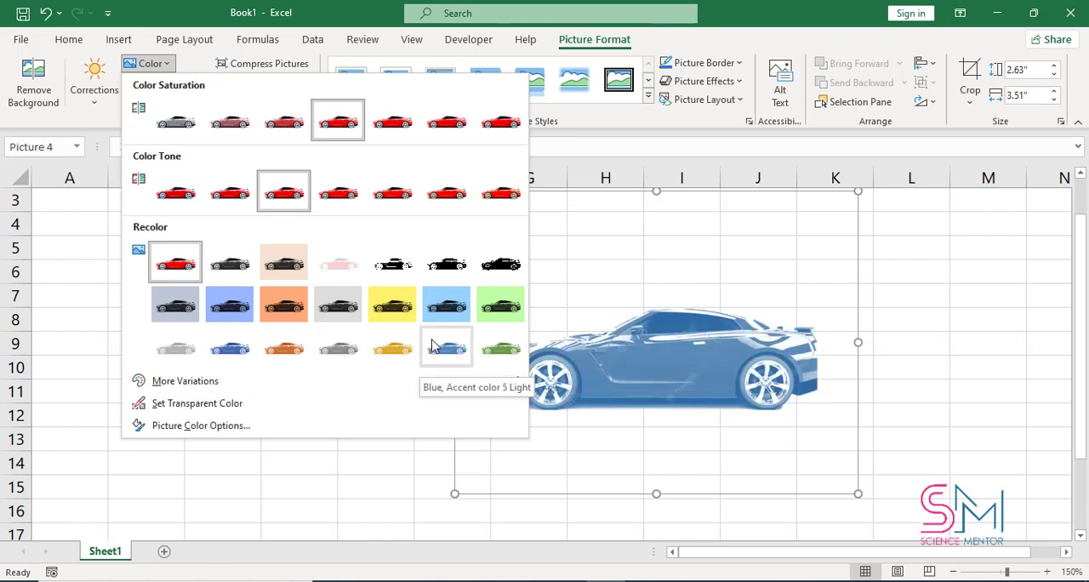
click(448, 191)
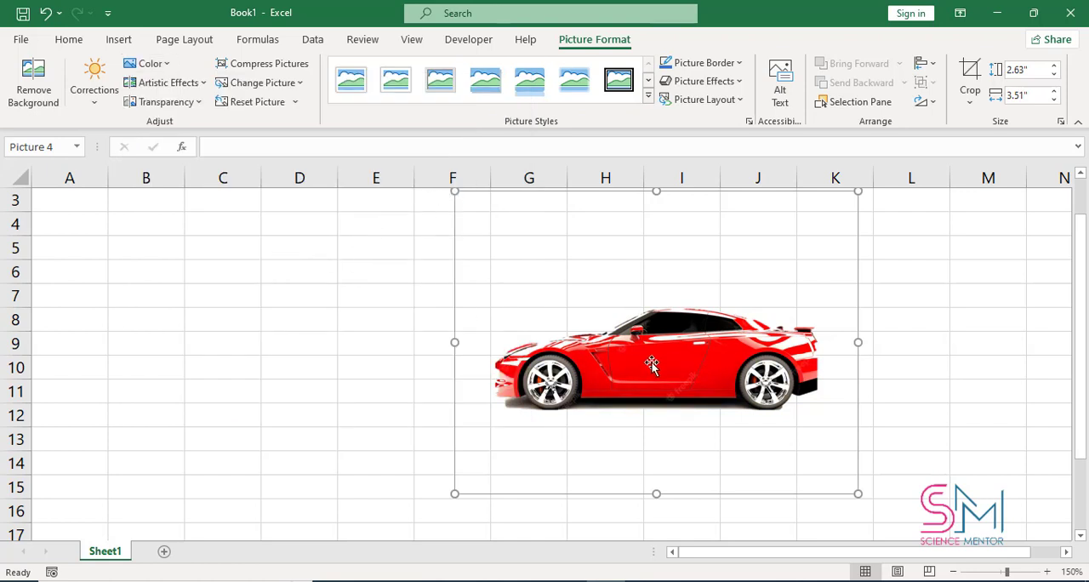
drag(651, 362, 616, 382)
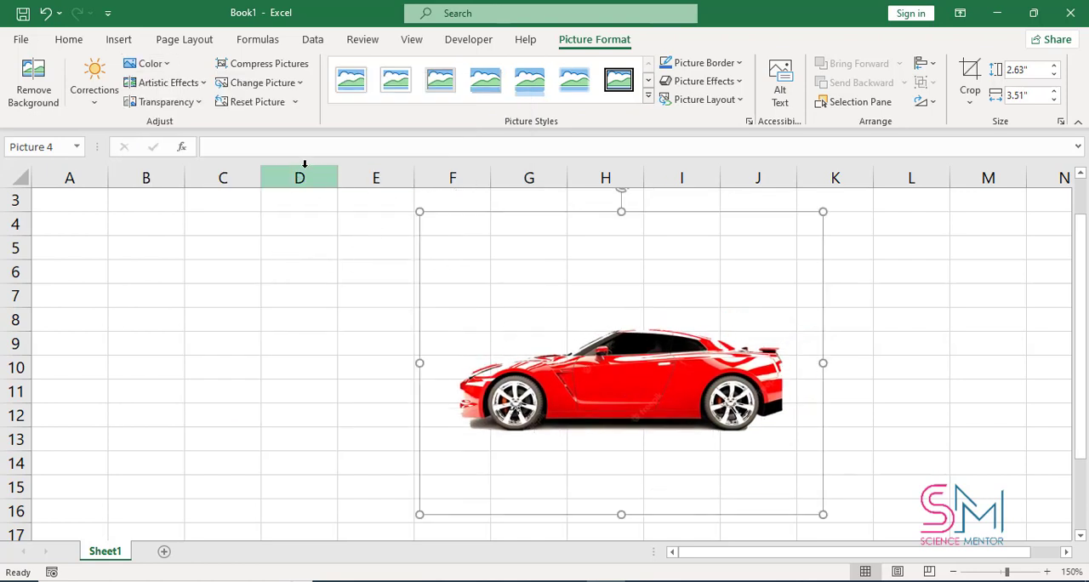
Step: Look through the artistic effects and the transparency presets available for the car picture
click(194, 86)
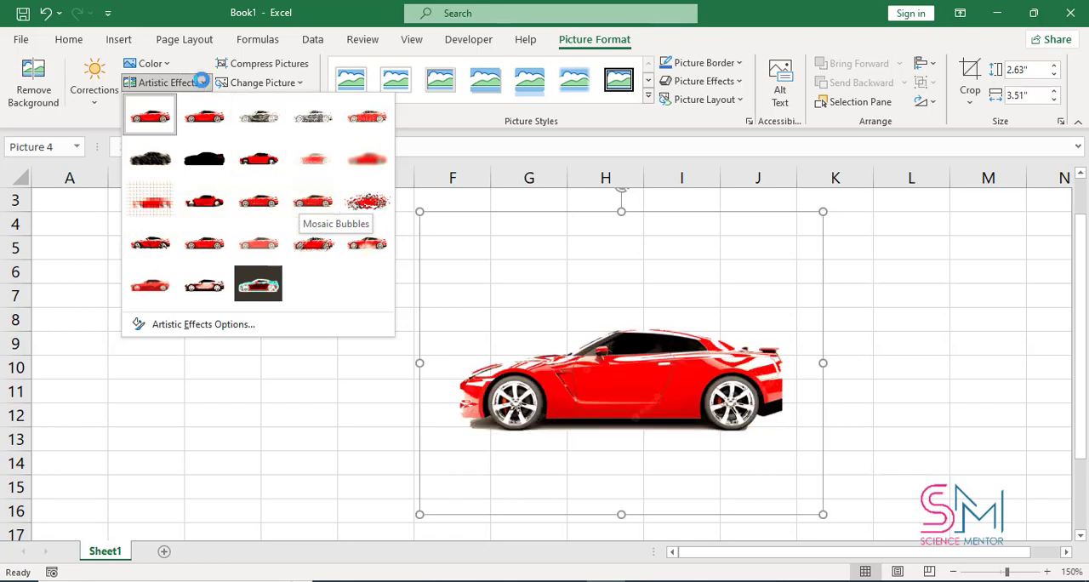
click(201, 81)
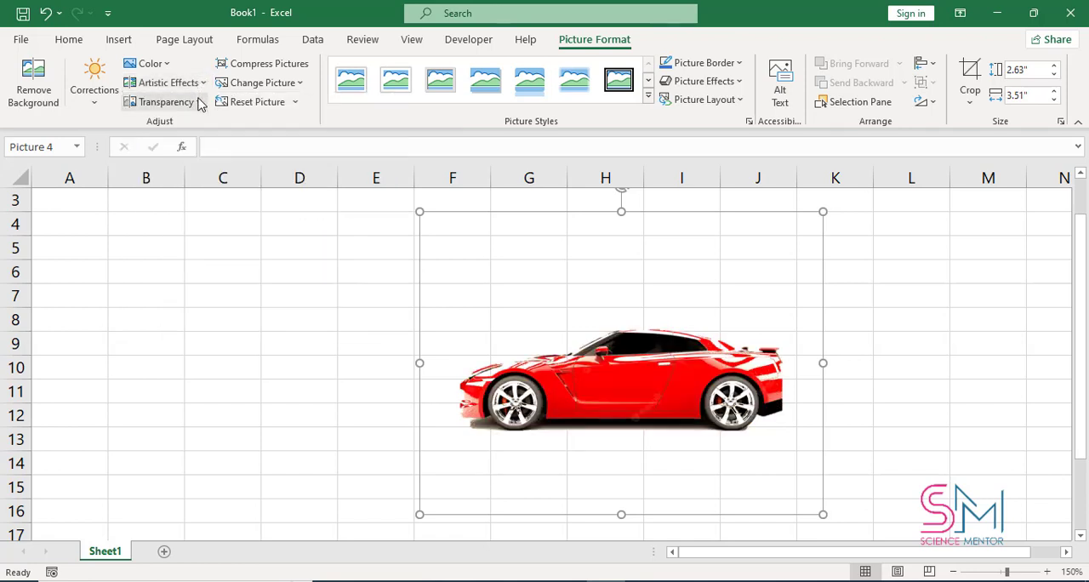
click(199, 102)
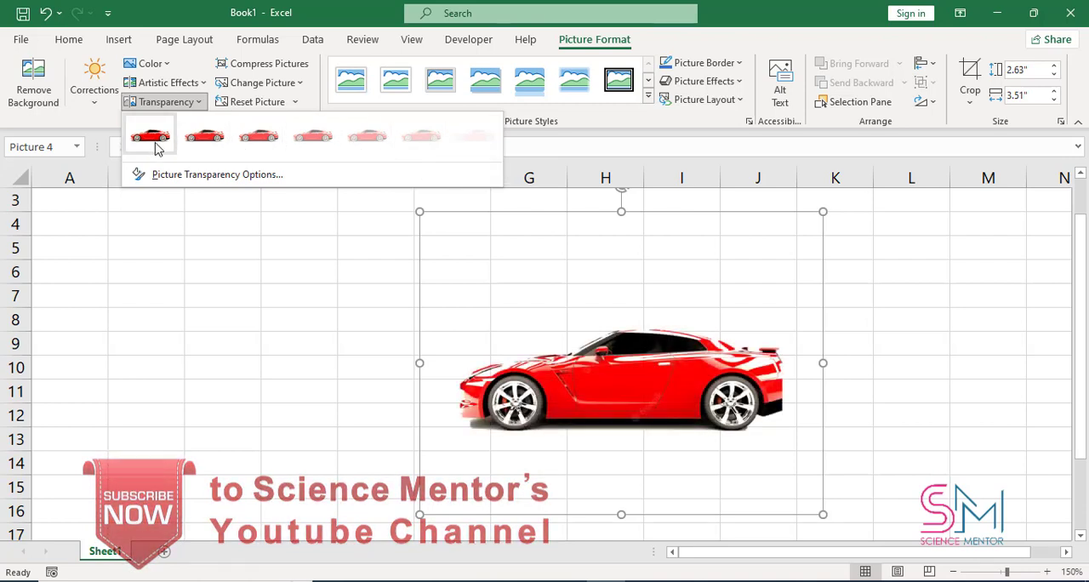
Step: Check which sources are offered for changing the car picture
click(309, 77)
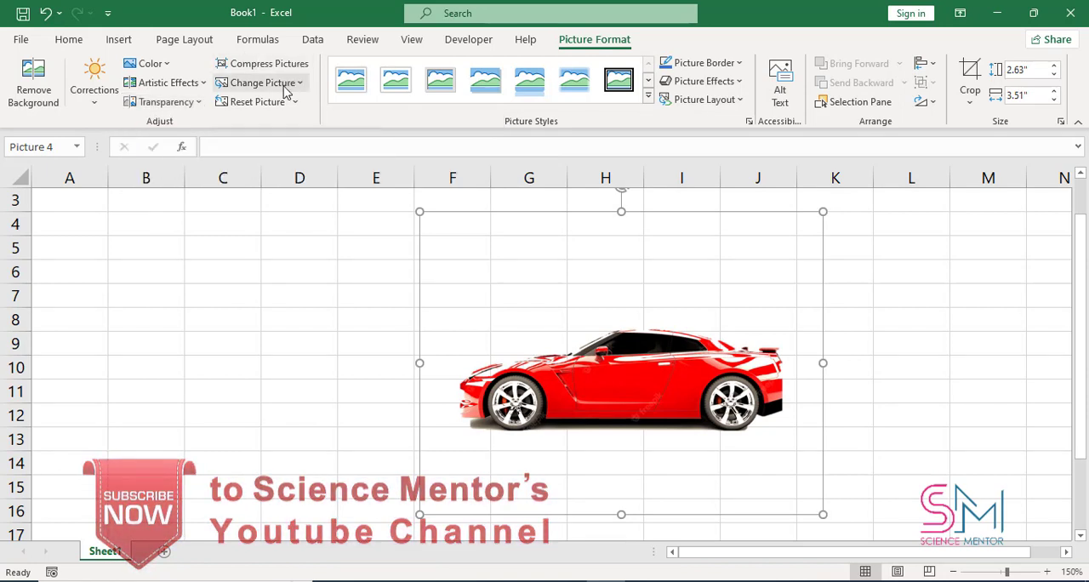
click(295, 85)
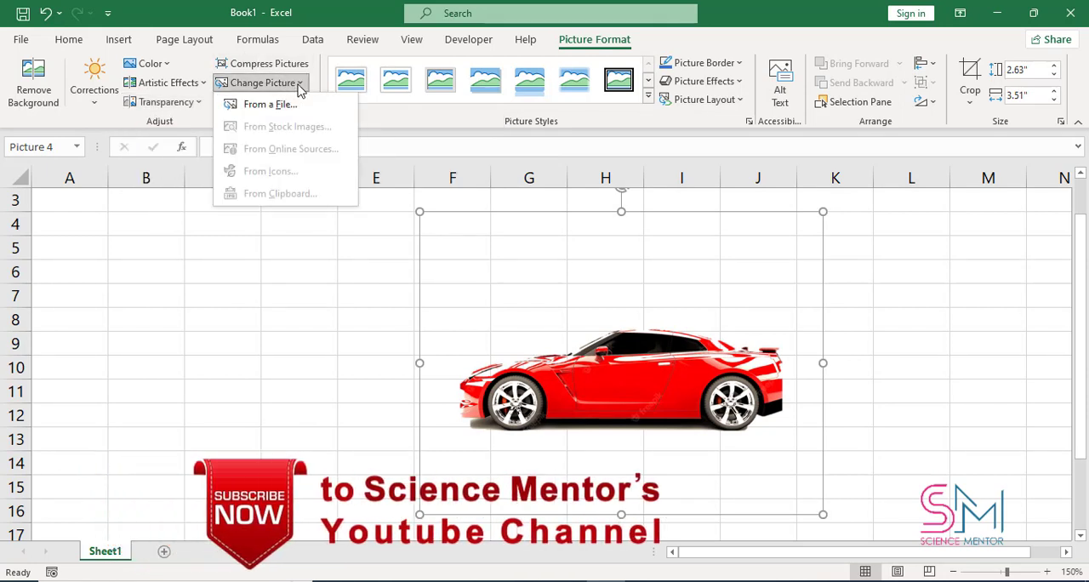
click(297, 88)
click(300, 89)
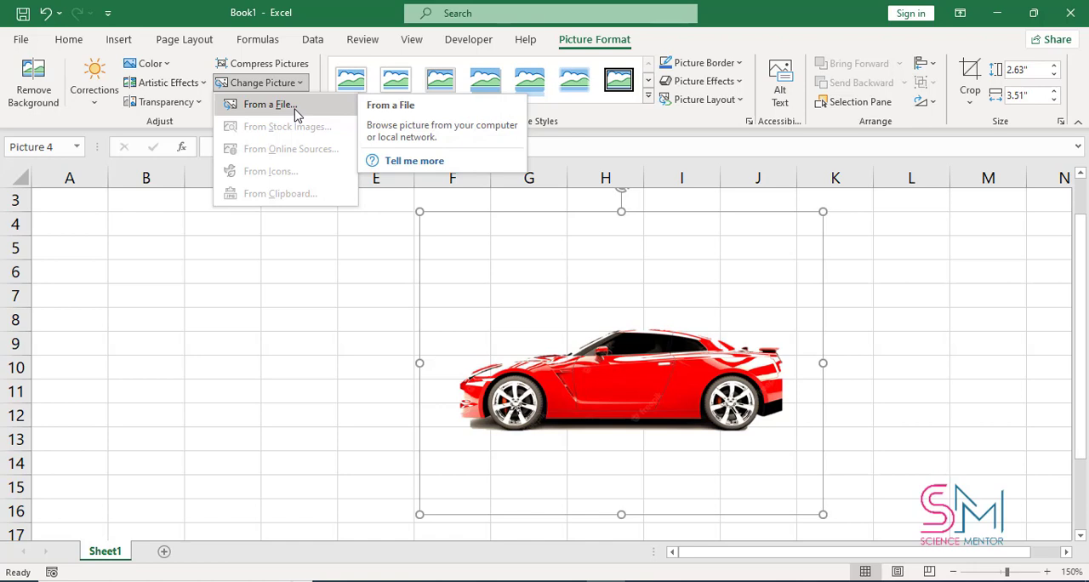
click(197, 124)
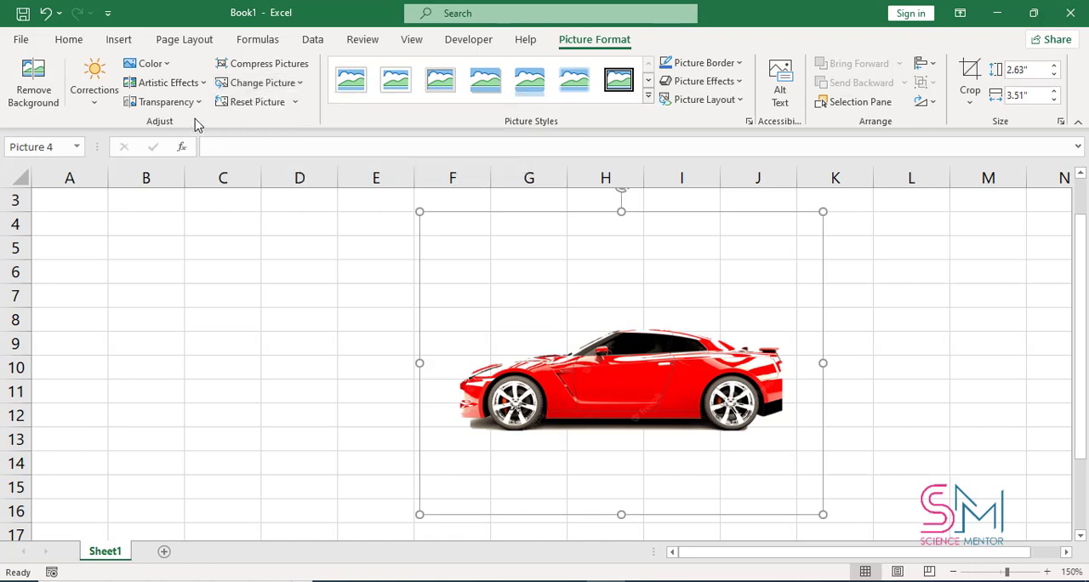
Step: Try resetting the car picture's formatting only, and undo the reset
click(297, 104)
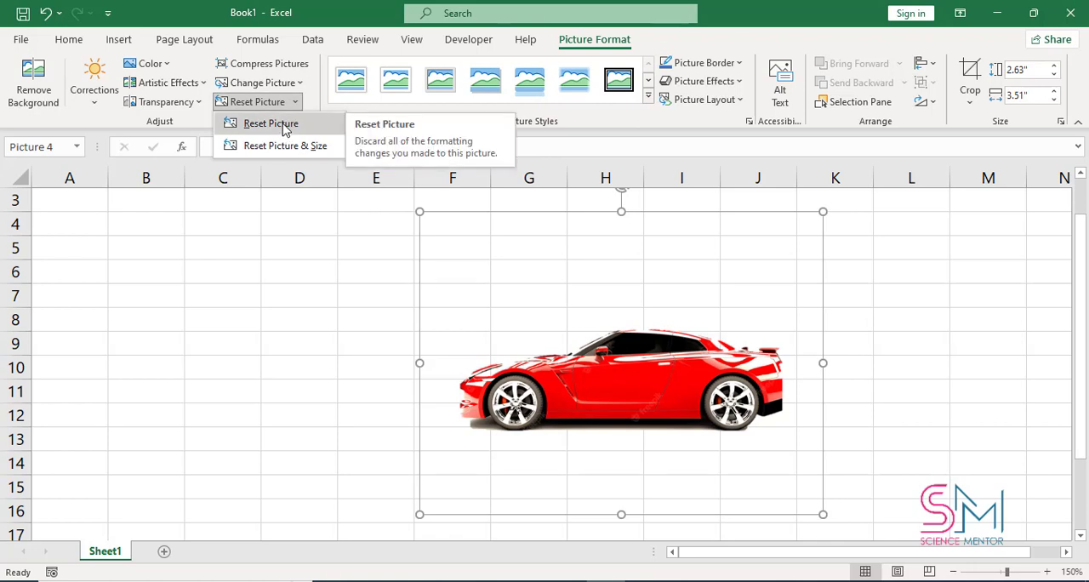
click(271, 124)
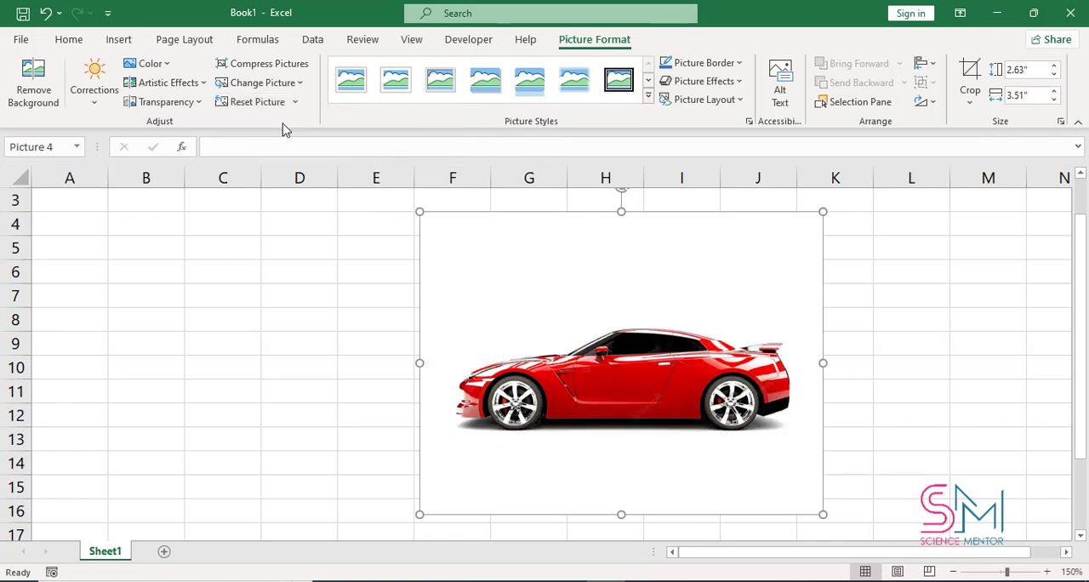
key(ctrl+z)
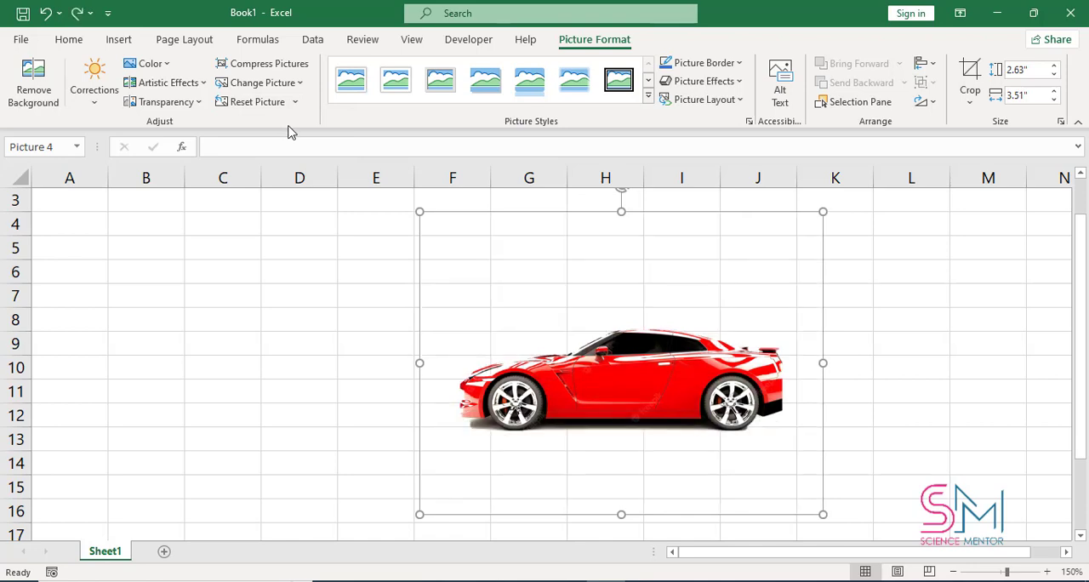
Step: Try resetting both the formatting and the size of the car picture, inspect the enlarged picture, and undo the reset
click(296, 103)
click(296, 146)
scroll(636, 308, down, 12)
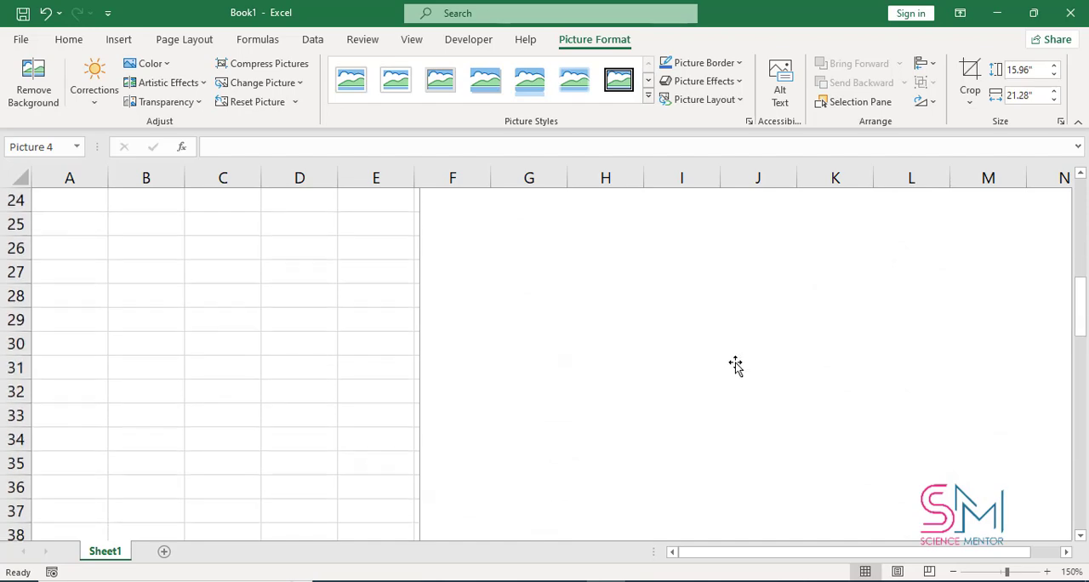
scroll(733, 382, down, 2)
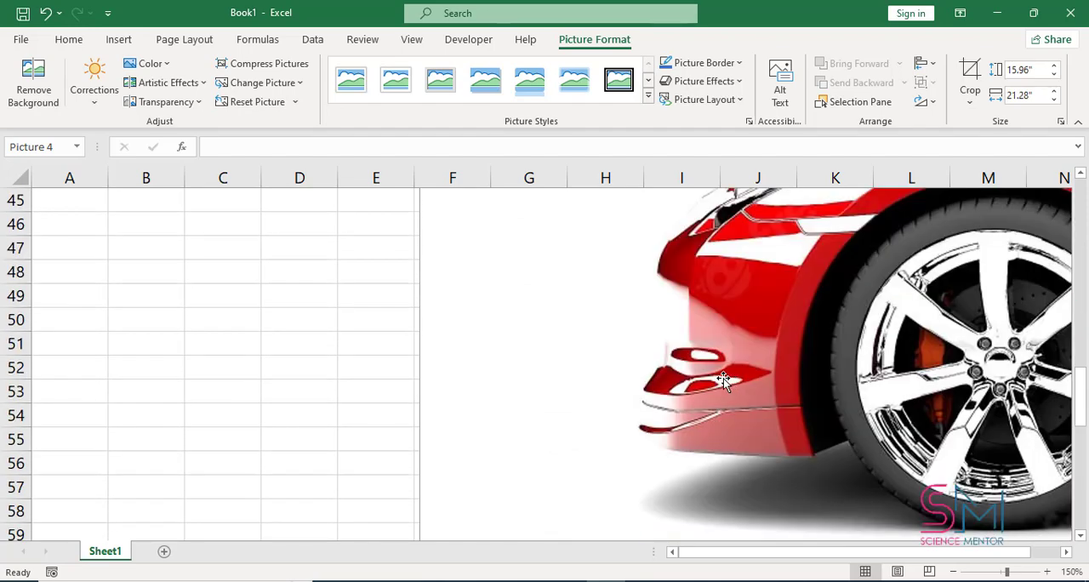
scroll(721, 379, up, 14)
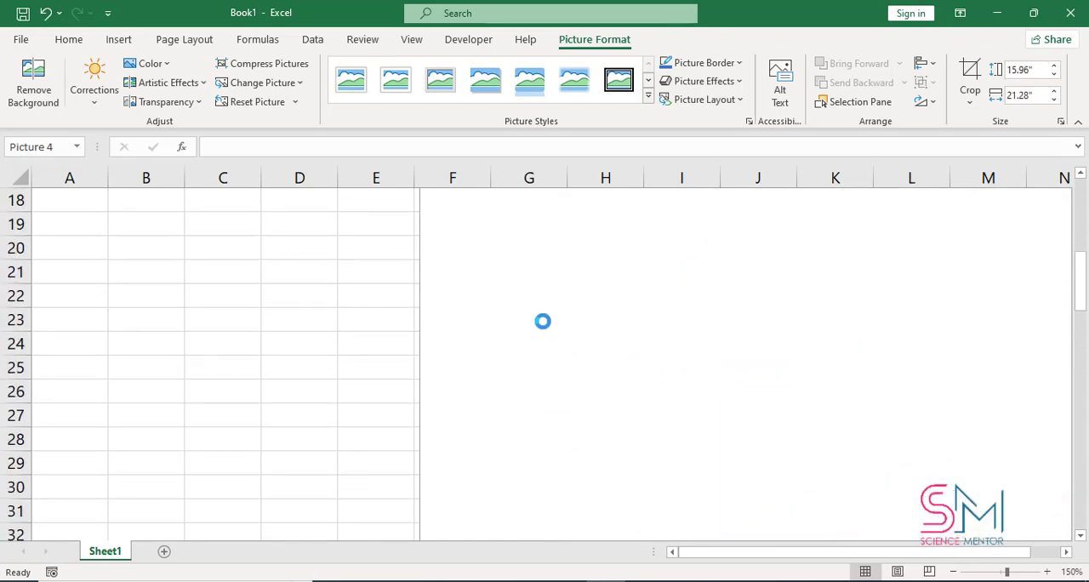
key(ctrl+z)
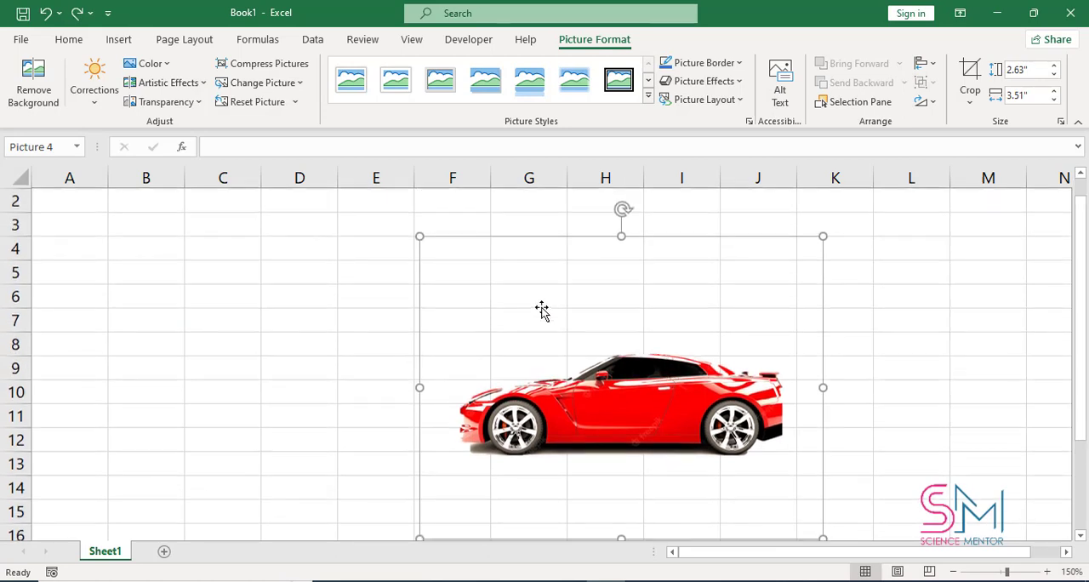
Step: Apply the tilted picture style with a thick white frame and shadow to the car picture, and deselect it to check the look
click(648, 102)
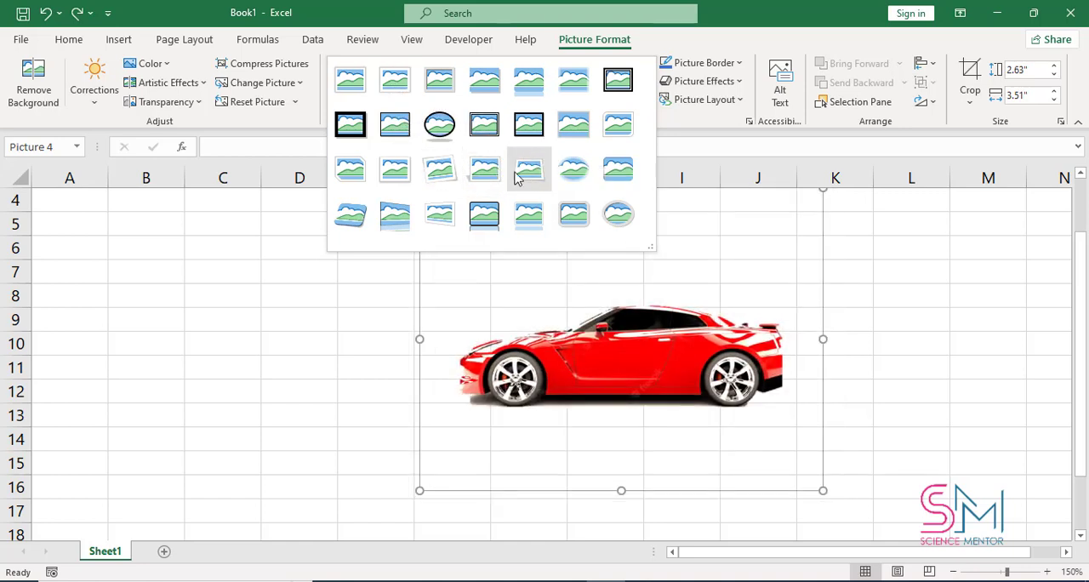
click(446, 179)
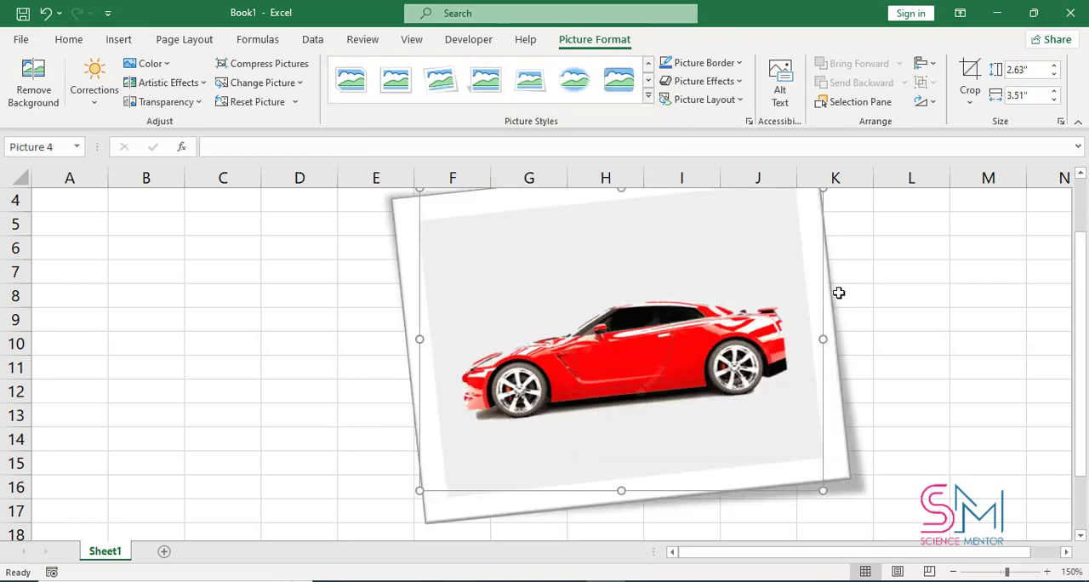
click(850, 287)
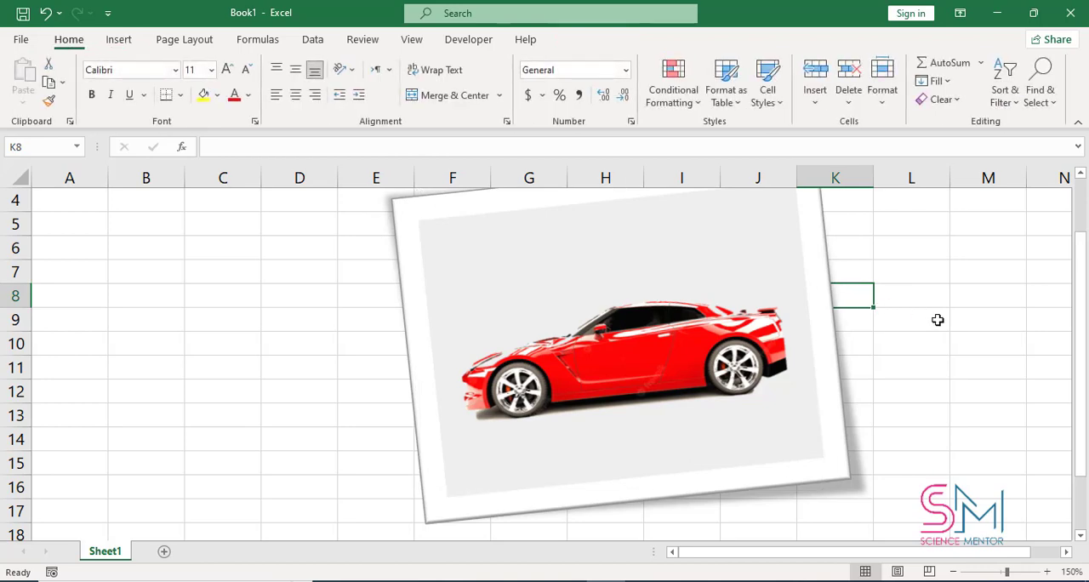
scroll(901, 328, down, 2)
scroll(901, 325, up, 1)
scroll(902, 324, up, 2)
scroll(904, 319, down, 1)
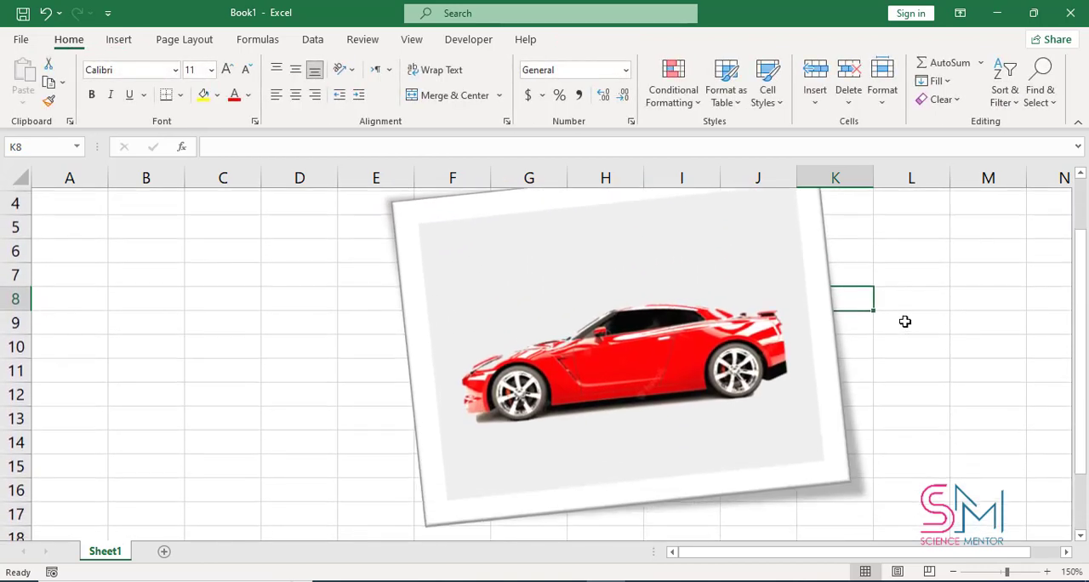
Step: Shrink the car picture to about 1.97" by 2.63" and move it over columns C to G
click(789, 317)
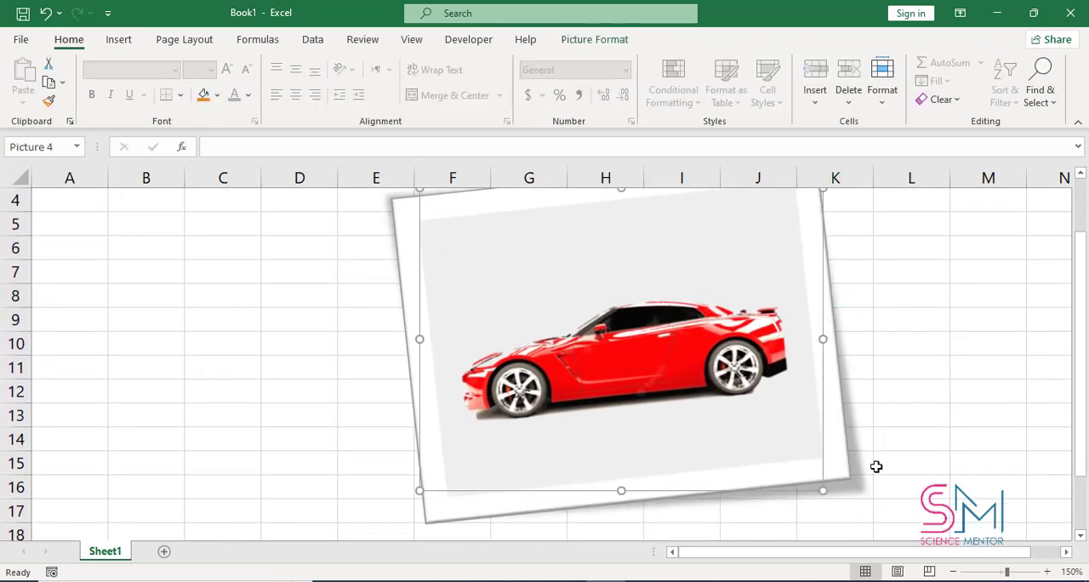
drag(817, 491, 724, 416)
drag(674, 319, 501, 370)
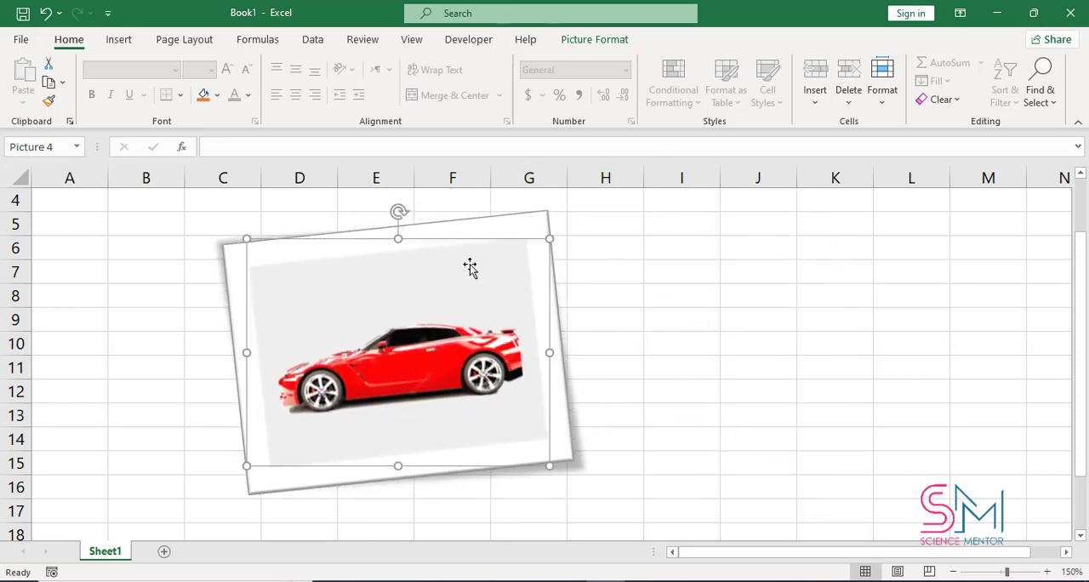
Step: Preview the picture border colors and view the extended outline color palette without choosing one
click(602, 41)
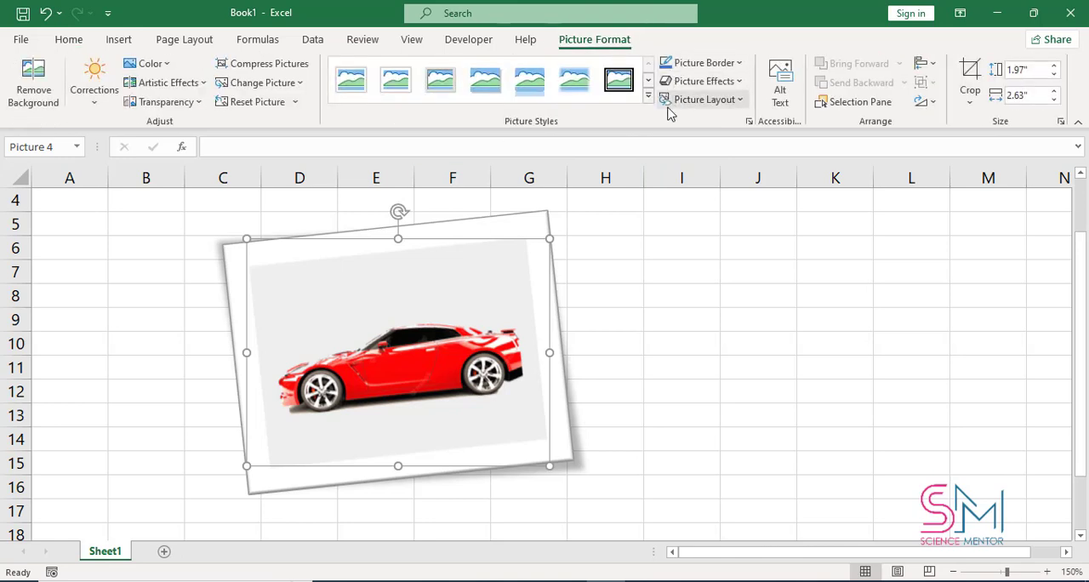
click(739, 63)
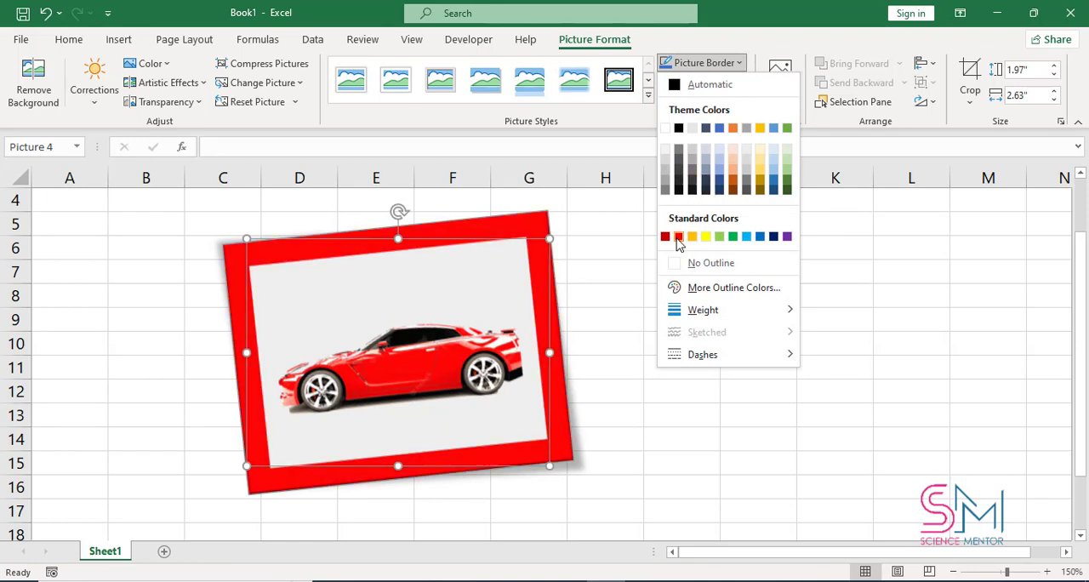
click(737, 288)
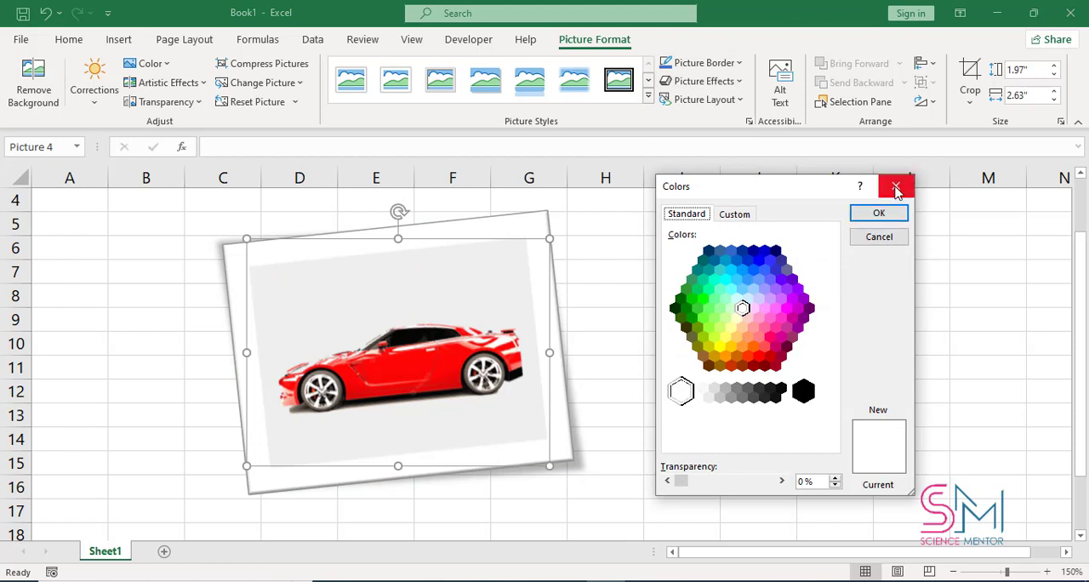
click(895, 186)
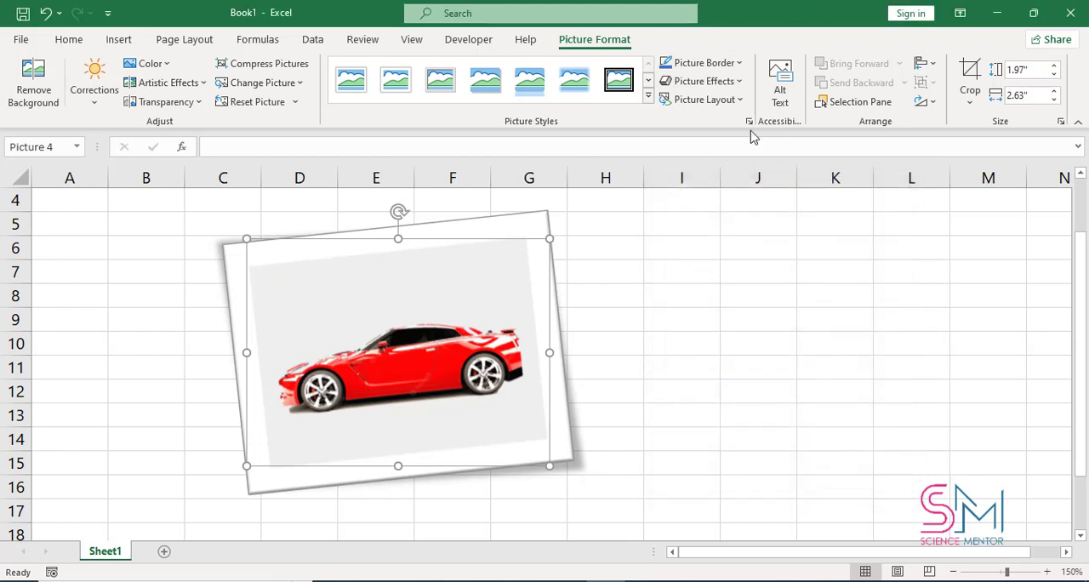
Step: Give the car picture's border a much thinner line weight and the darkest shade of the blue theme color
click(737, 70)
mouse_move(763, 319)
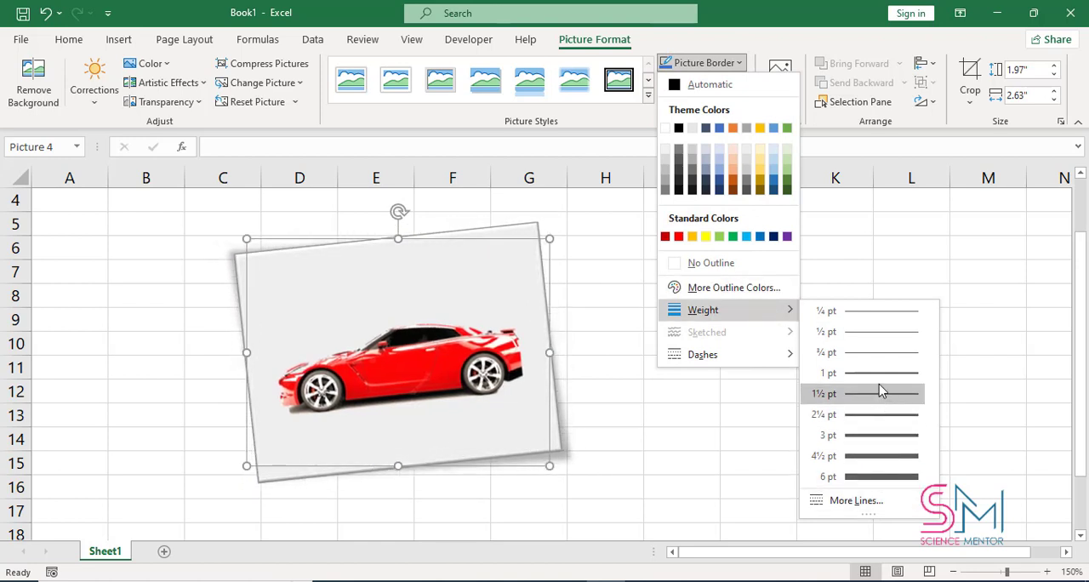
click(882, 317)
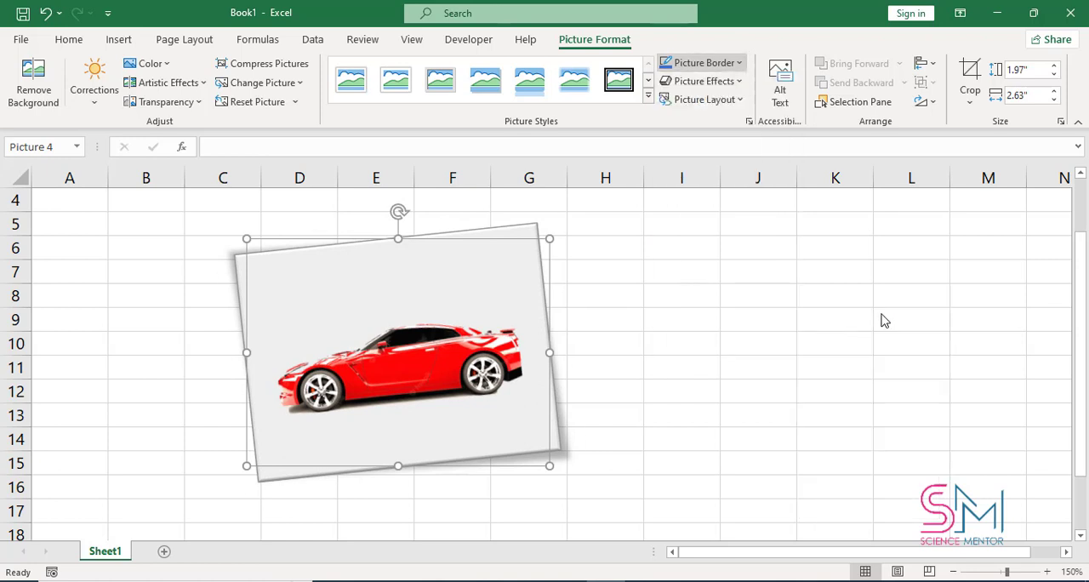
click(723, 68)
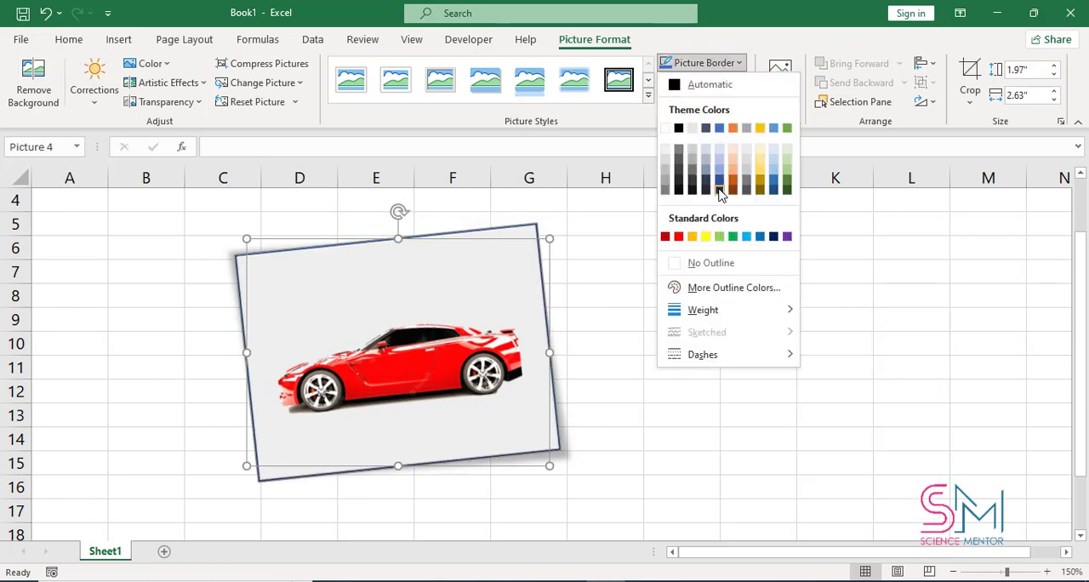
click(720, 190)
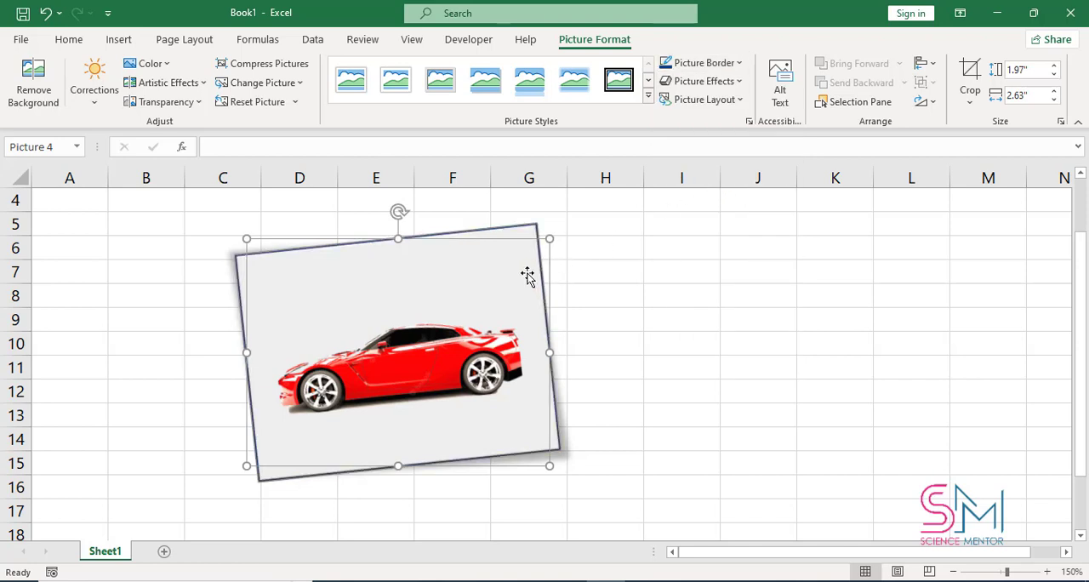
mouse_move(527, 275)
mouse_down()
mouse_move(490, 280)
mouse_move(526, 279)
mouse_up()
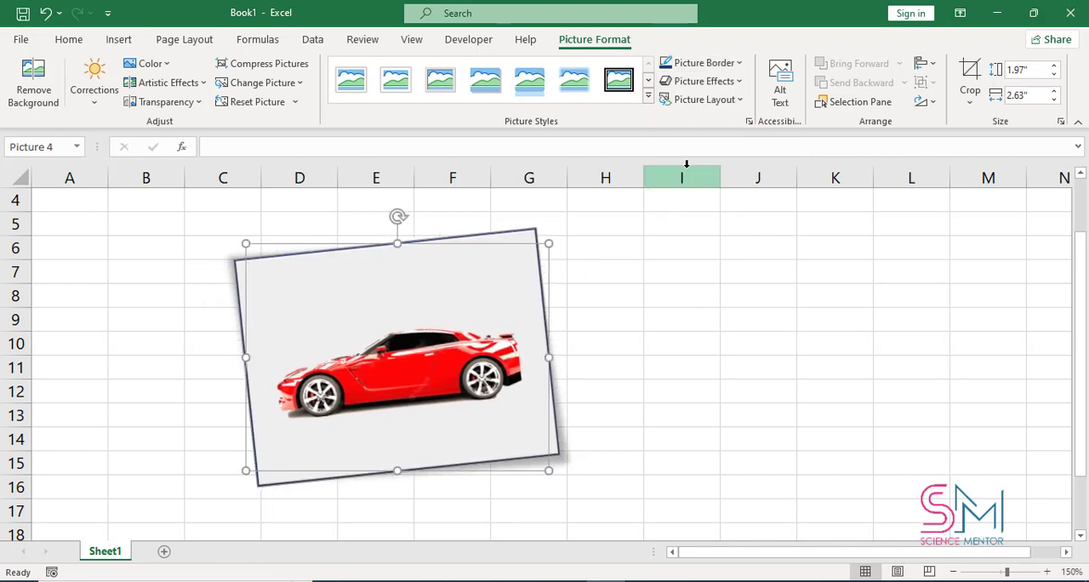
Step: Look through the preset, reflection and glow picture effects available for the car picture
click(704, 81)
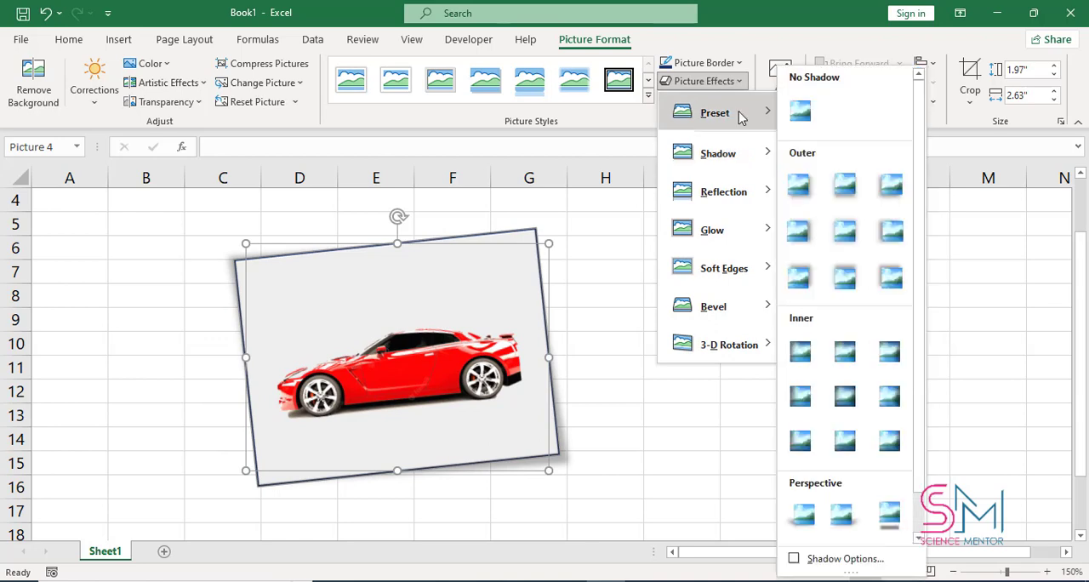
mouse_move(740, 115)
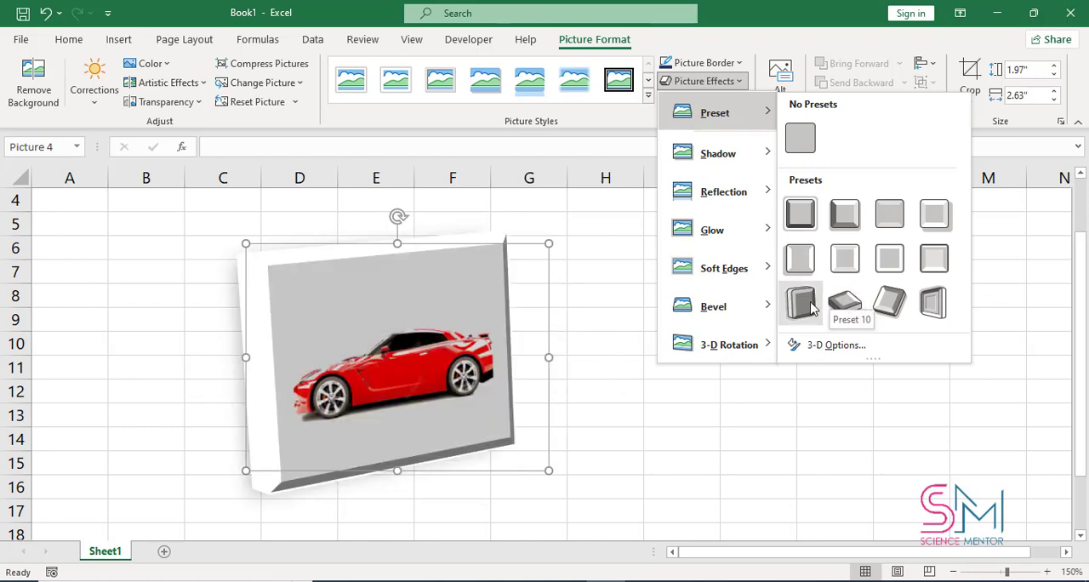
mouse_move(753, 204)
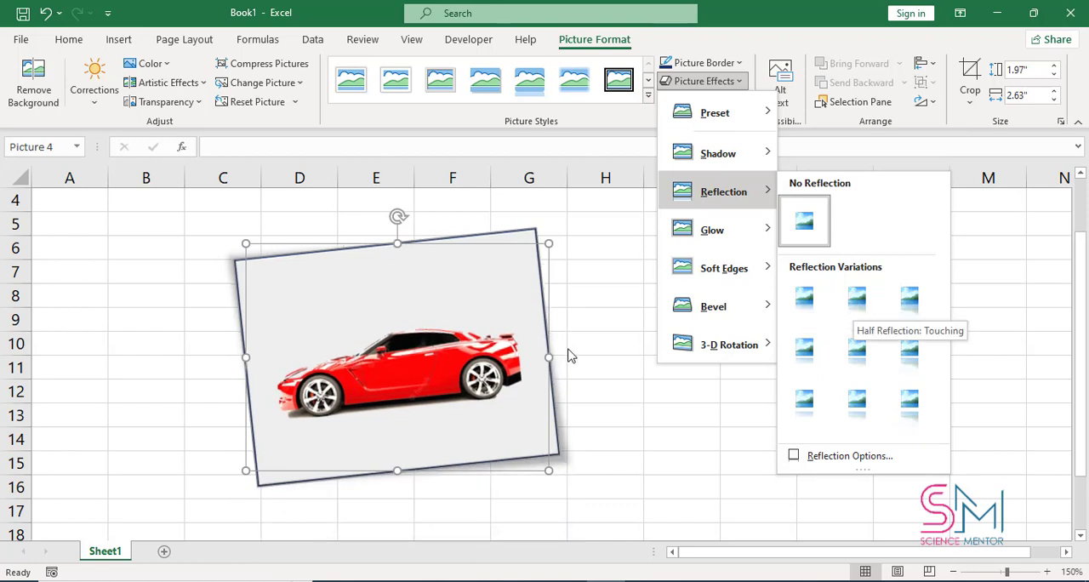
scroll(580, 317, down, 1)
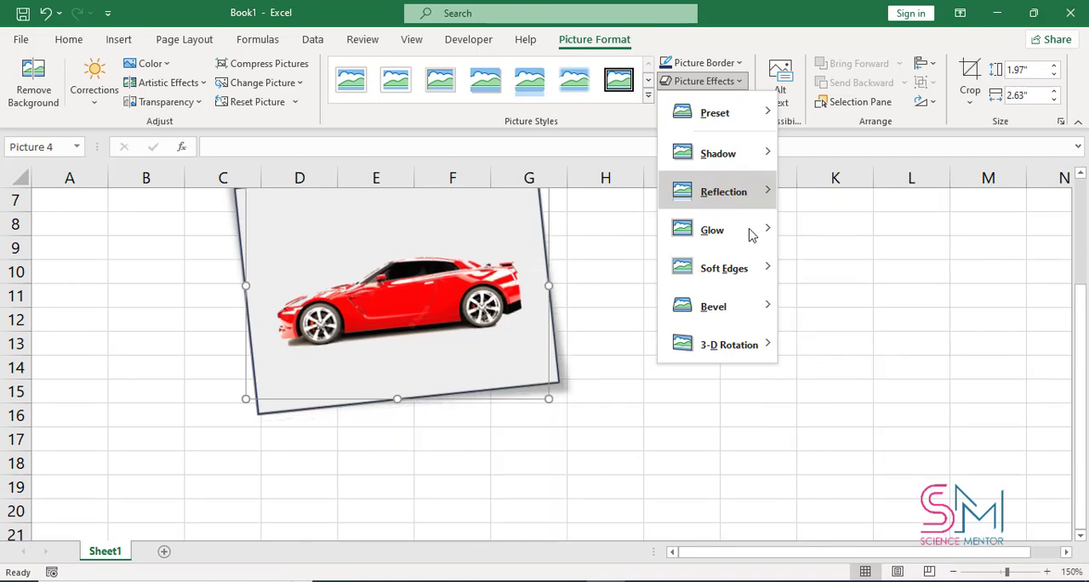
mouse_move(770, 232)
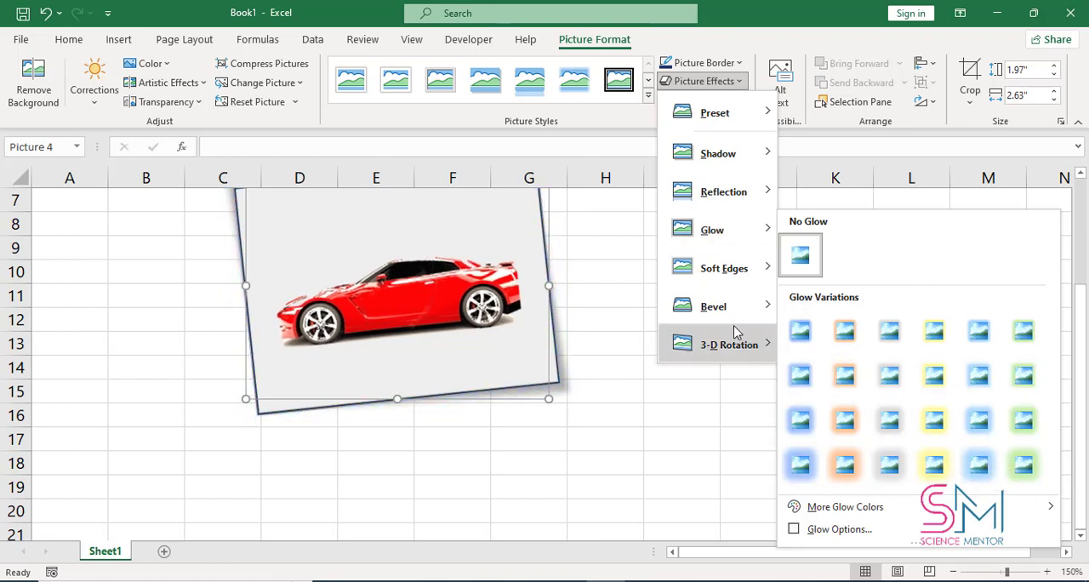
Step: Apply the third bevel in the second row of bevel variations and move the picture slightly down and to the left
mouse_move(729, 314)
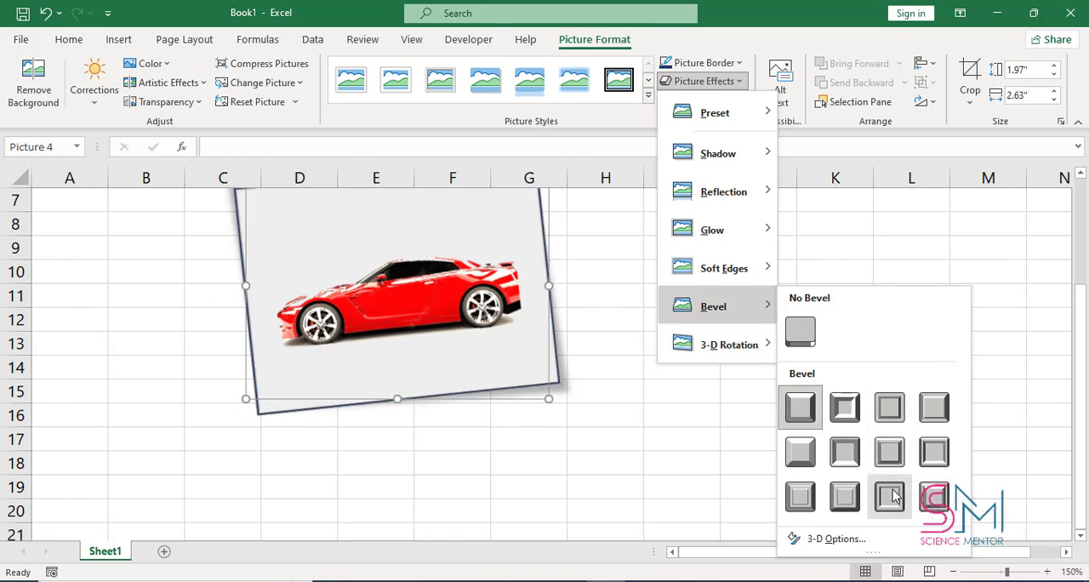
click(889, 451)
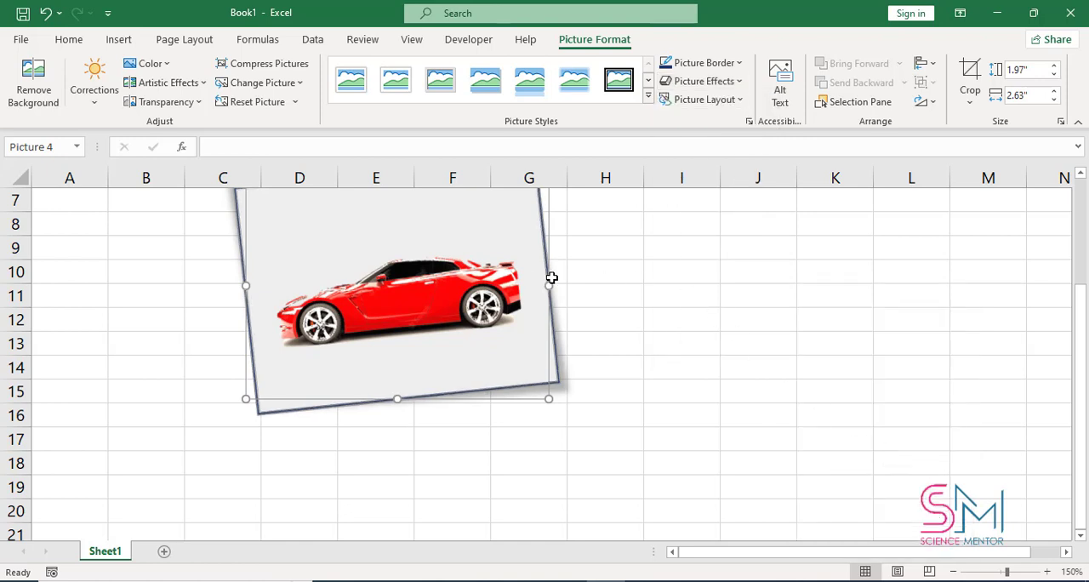
drag(457, 254, 429, 306)
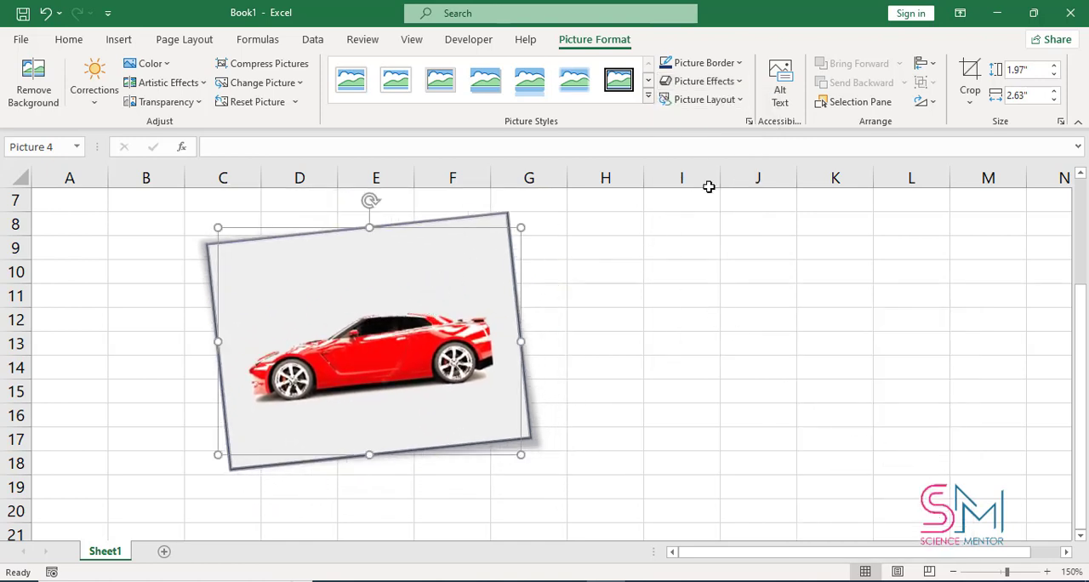
Step: Apply the Bending Picture Semi-Transparent Text layout to the car picture and enter the caption "Science Mentor"
click(739, 100)
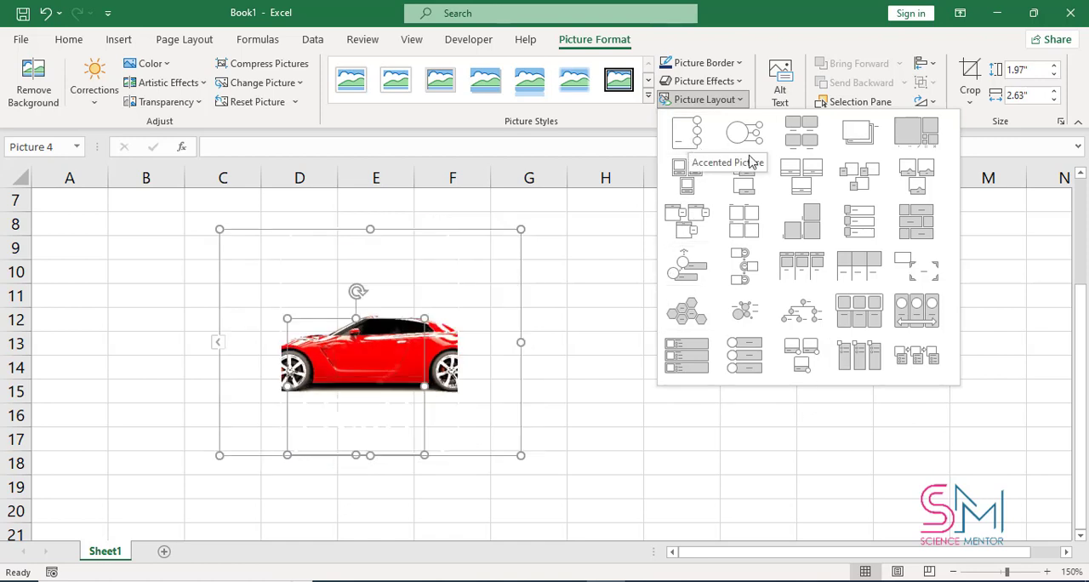
click(802, 177)
click(408, 417)
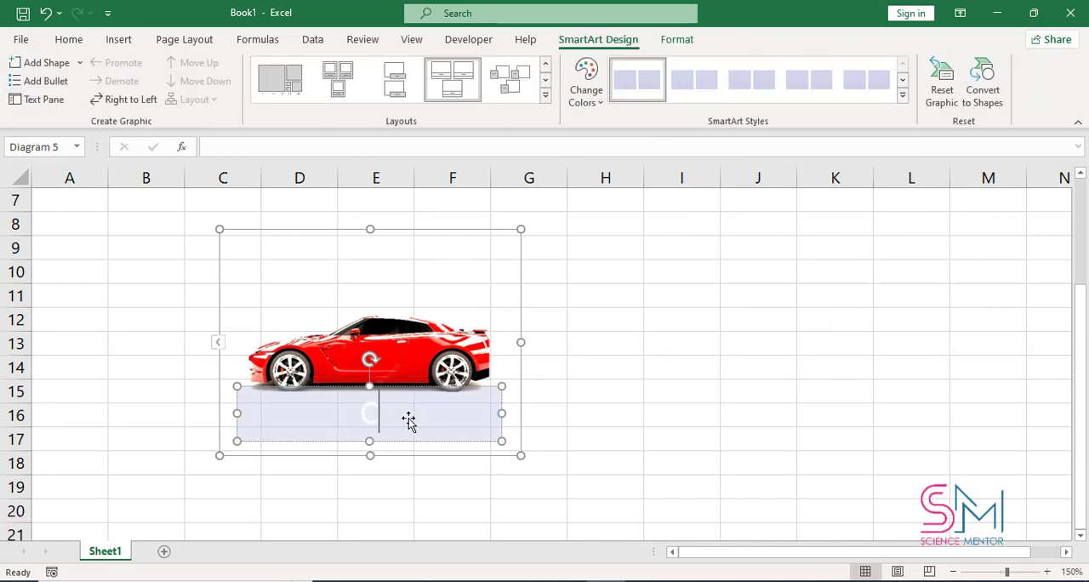
key(BackSpace)
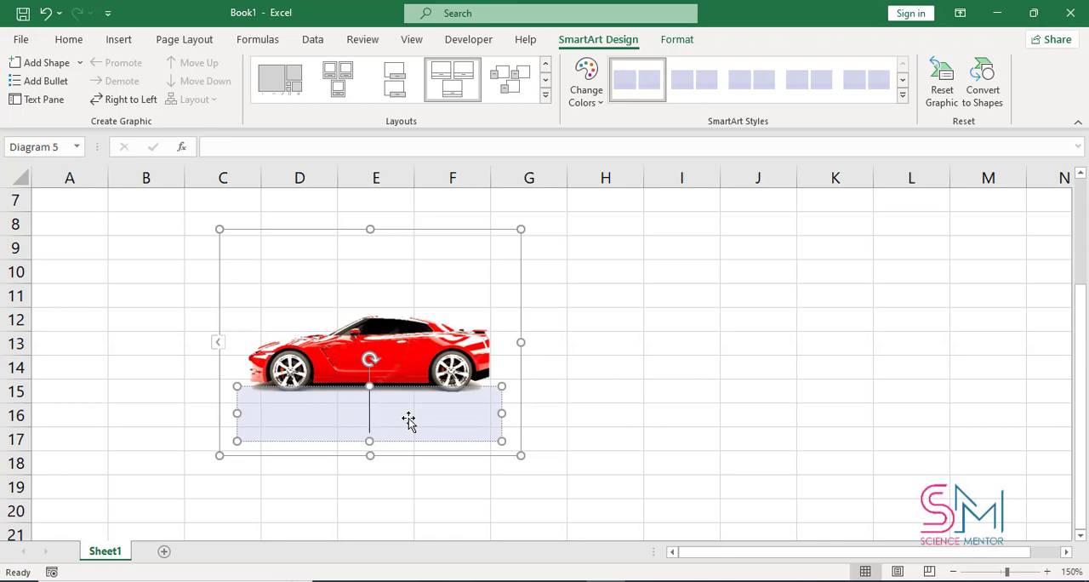
text(Sci)
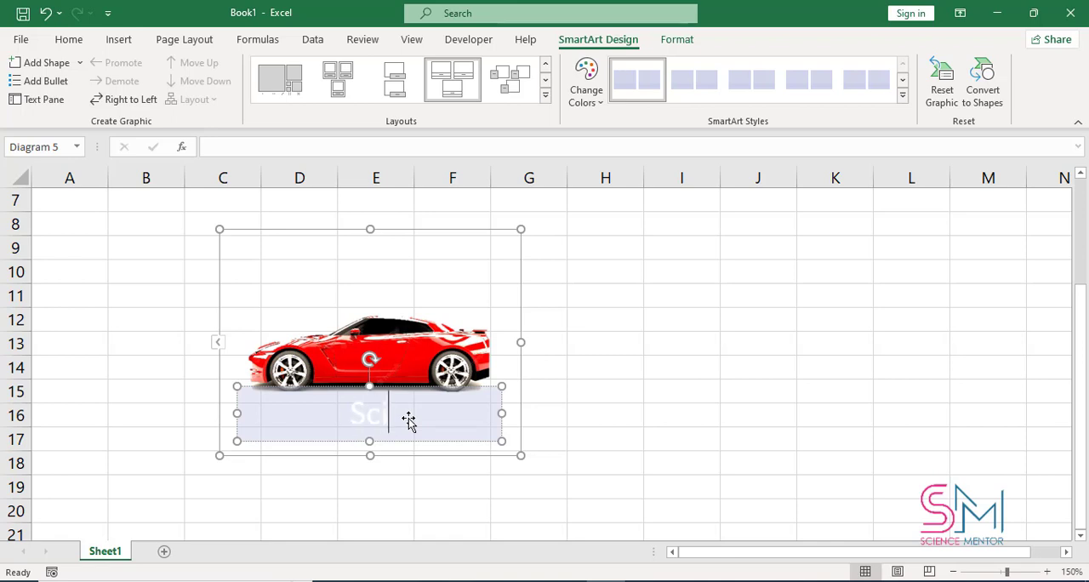
text(ence)
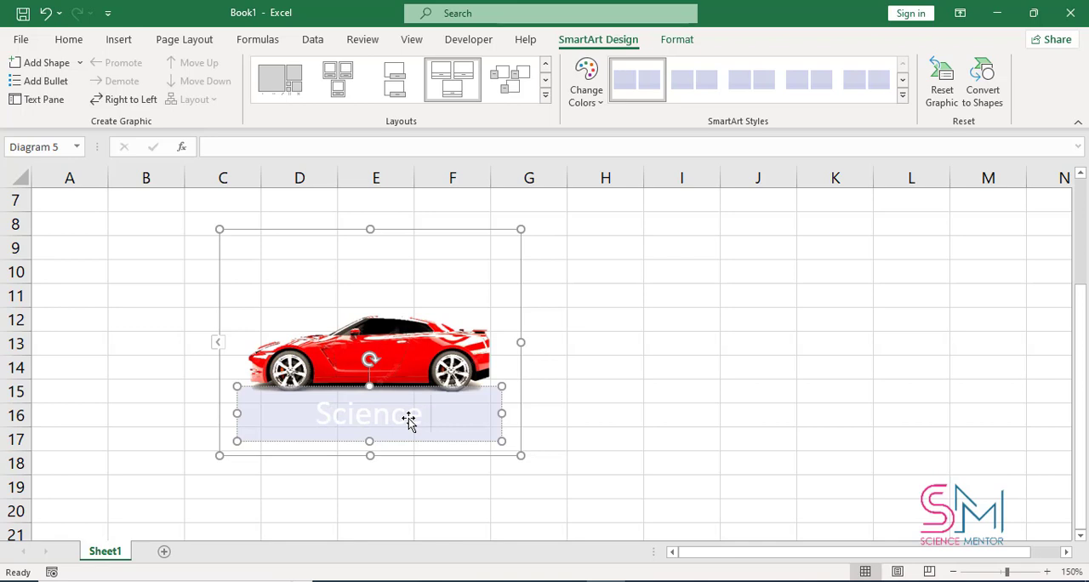
text( Mentor)
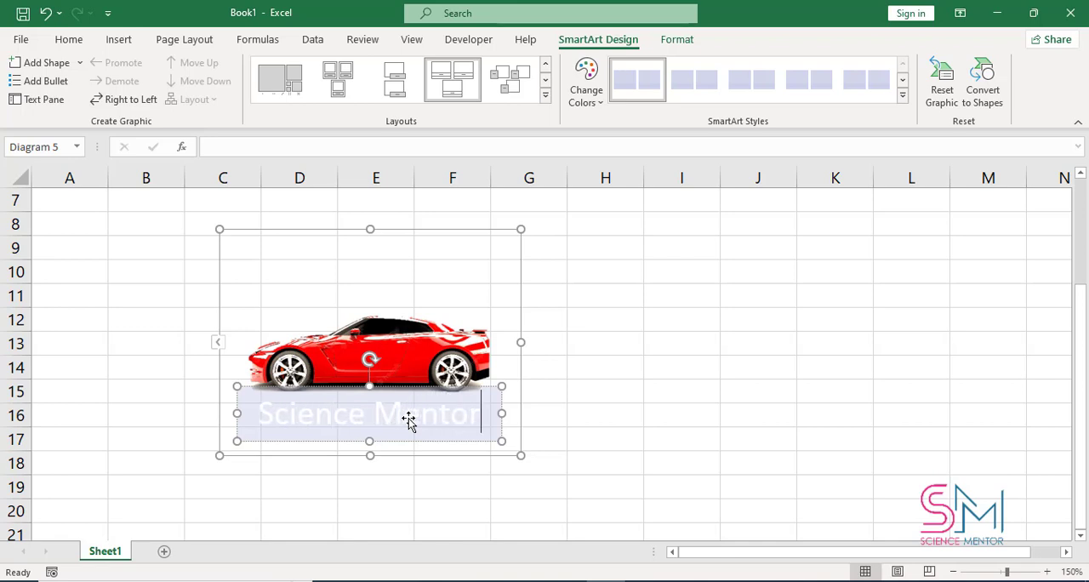
Step: Change the font color of the "Science Mentor" caption to the black theme color and deselect the graphic
click(395, 414)
triple_click(395, 414)
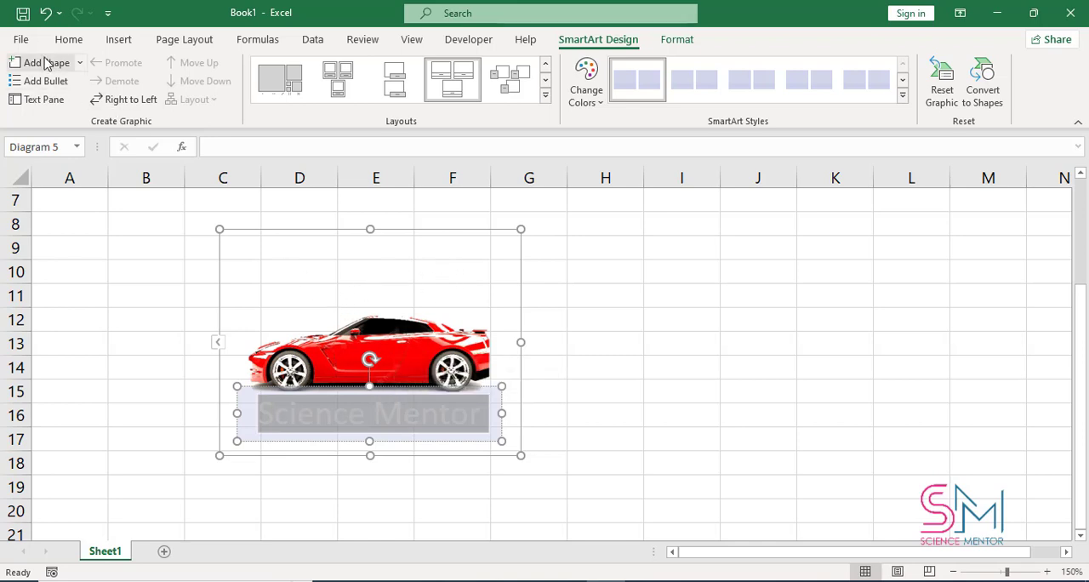
click(72, 38)
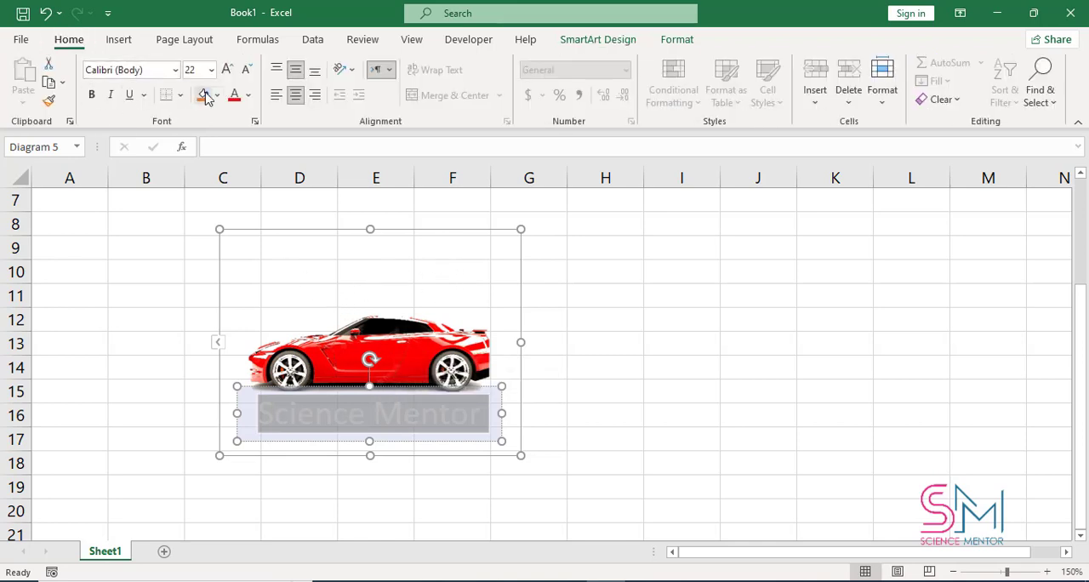
click(247, 99)
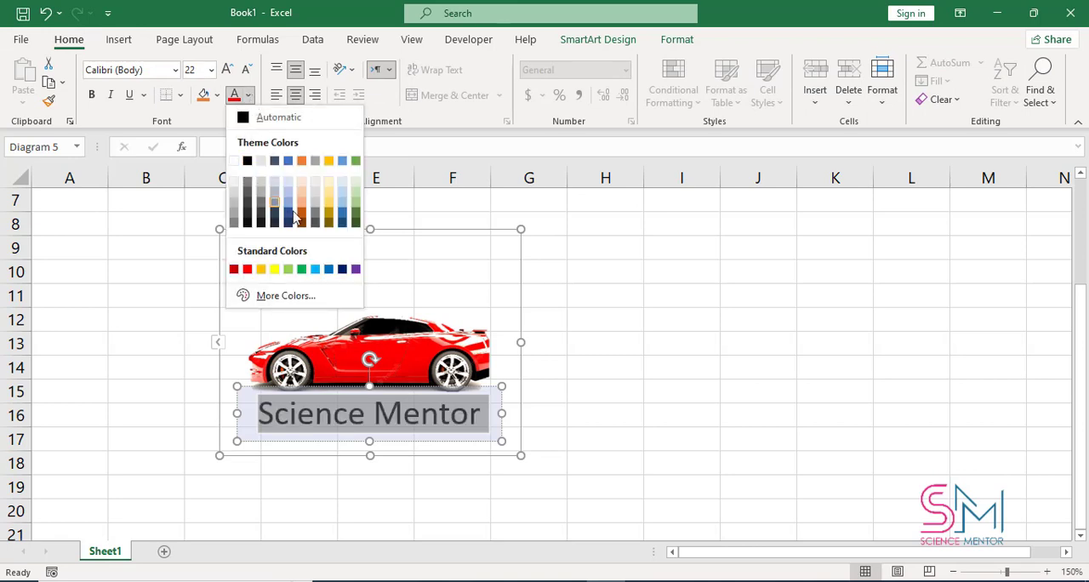
click(249, 162)
click(373, 281)
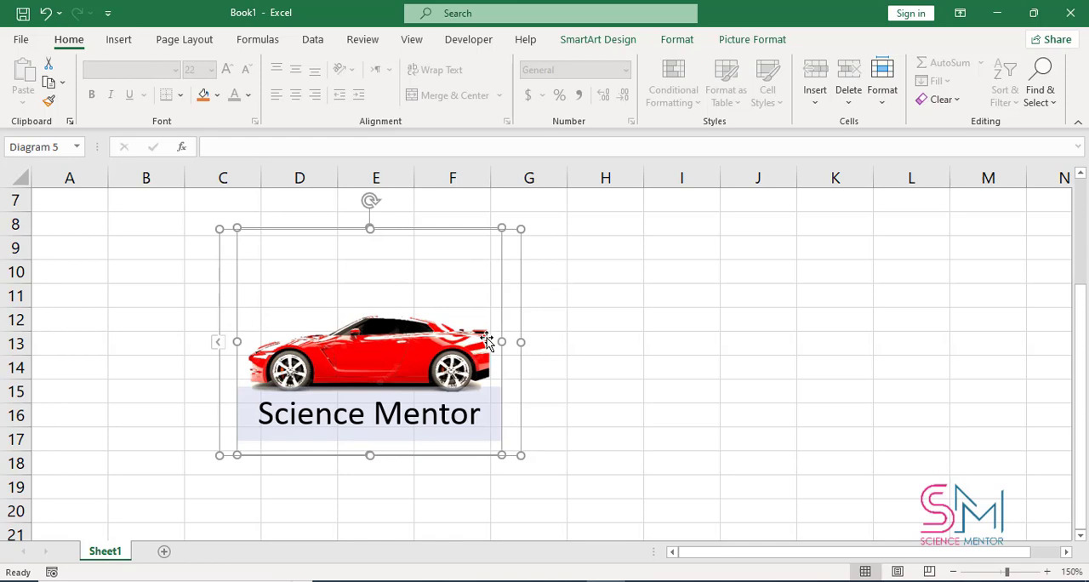
click(596, 390)
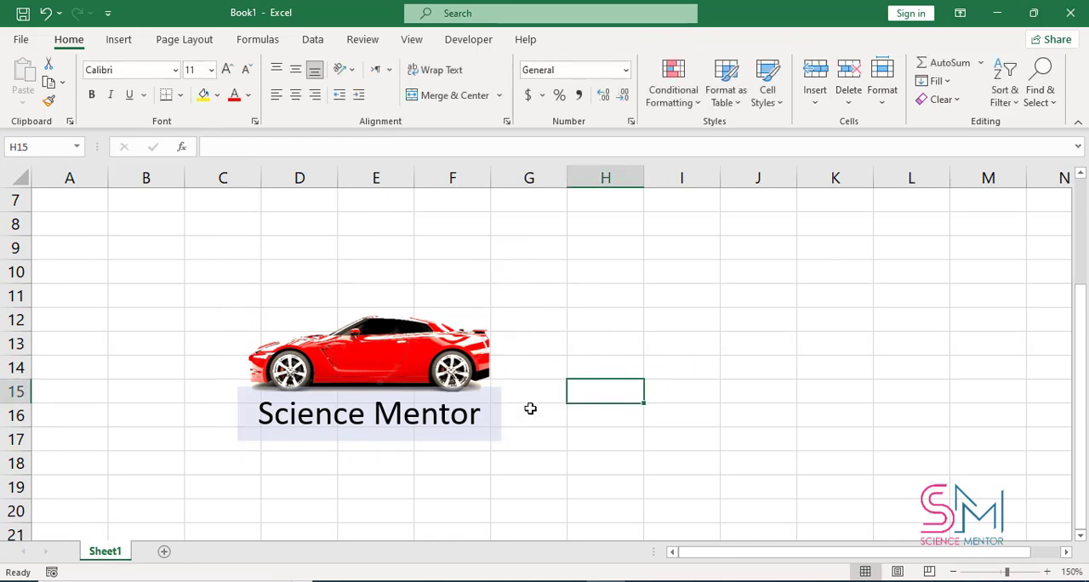
Step: Look through the rotate and flip options available for the car picture without choosing one
click(459, 376)
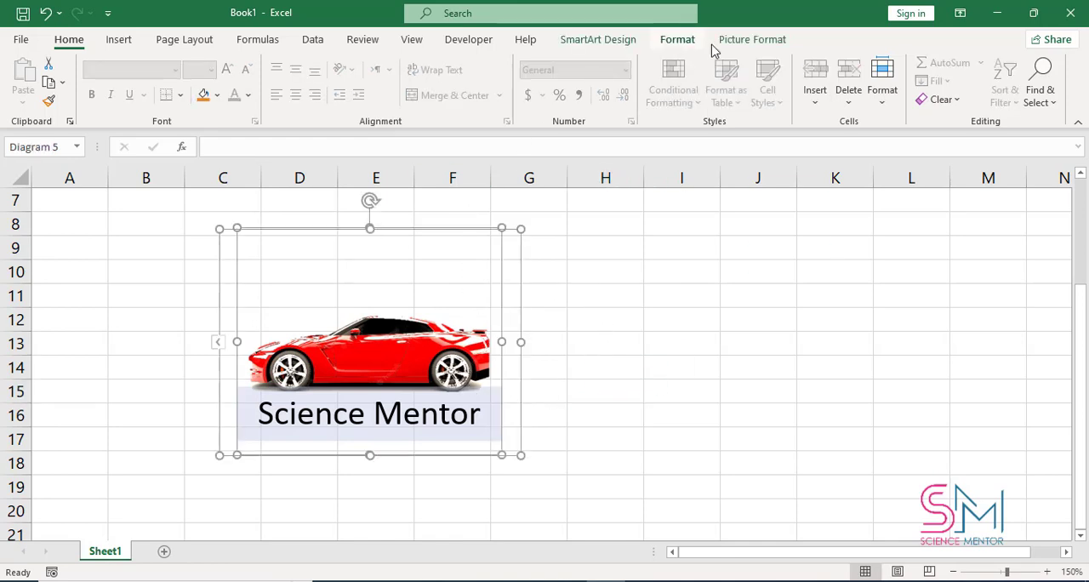
click(752, 40)
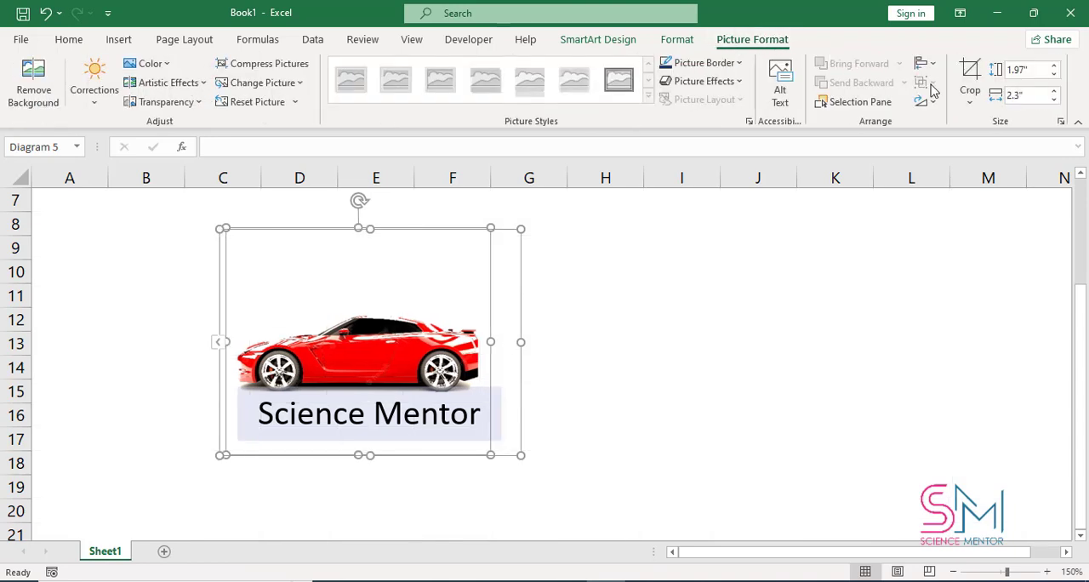
click(932, 101)
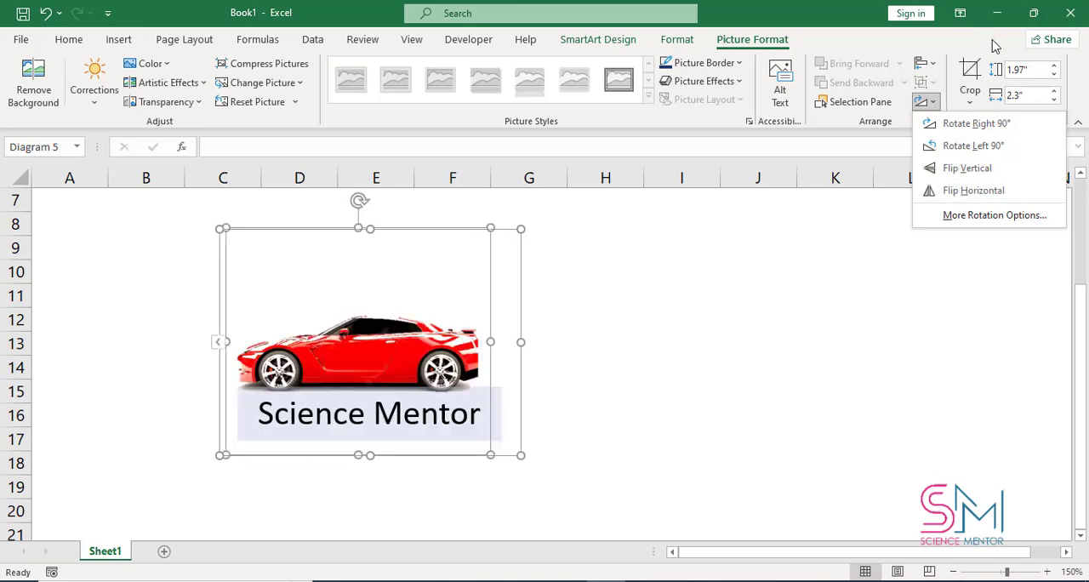
click(549, 283)
Step: Undo the changes back to before the caption and picture layout, and move the car picture down so it spans about rows 8 to 18
key(ctrl+z)
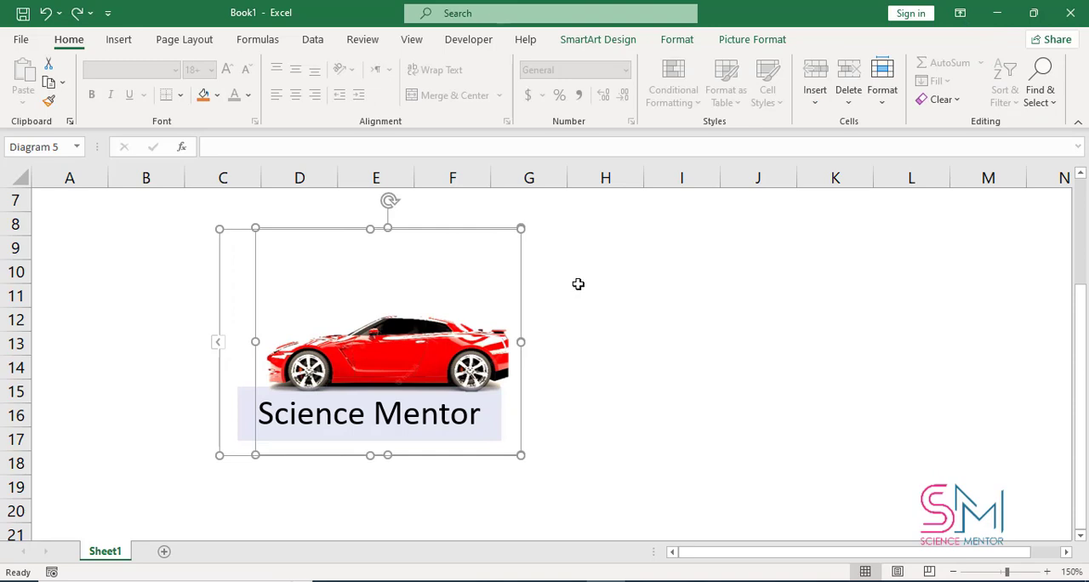
key(ctrl+z)
key(ctrl+z)
key(ctrl+z)
key(ctrl+z)
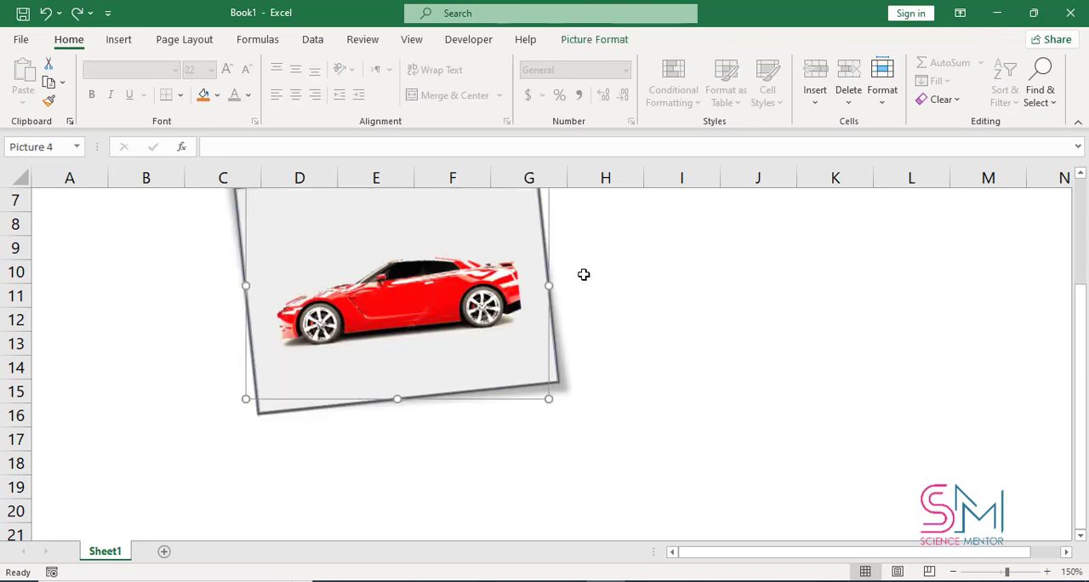
drag(503, 273, 499, 340)
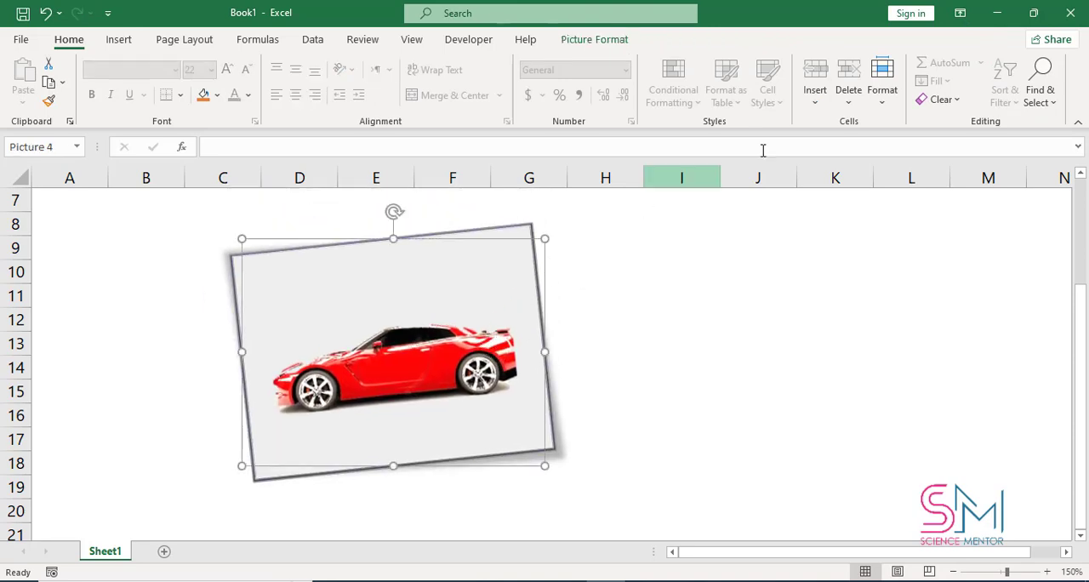
Step: Crop the car picture inward from its top-right corner to about 1.59" high by 1.49" wide, and undo the crop
click(625, 41)
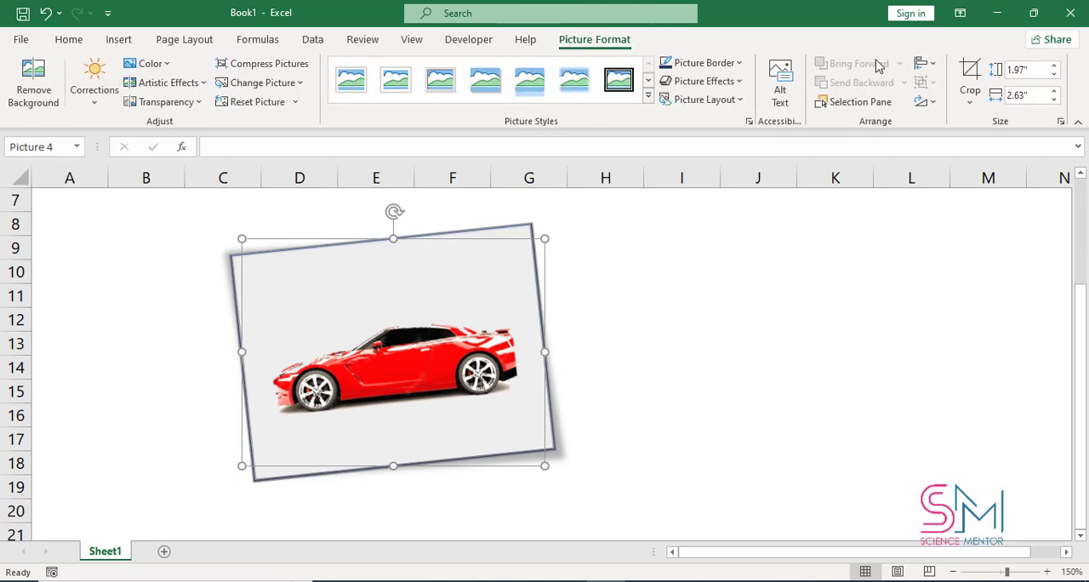
click(966, 100)
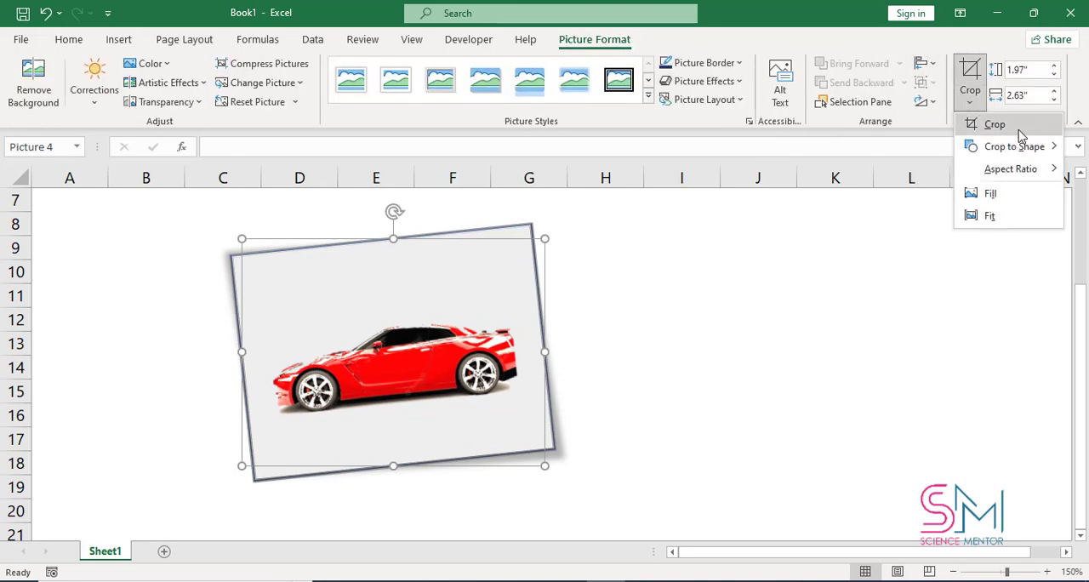
click(994, 125)
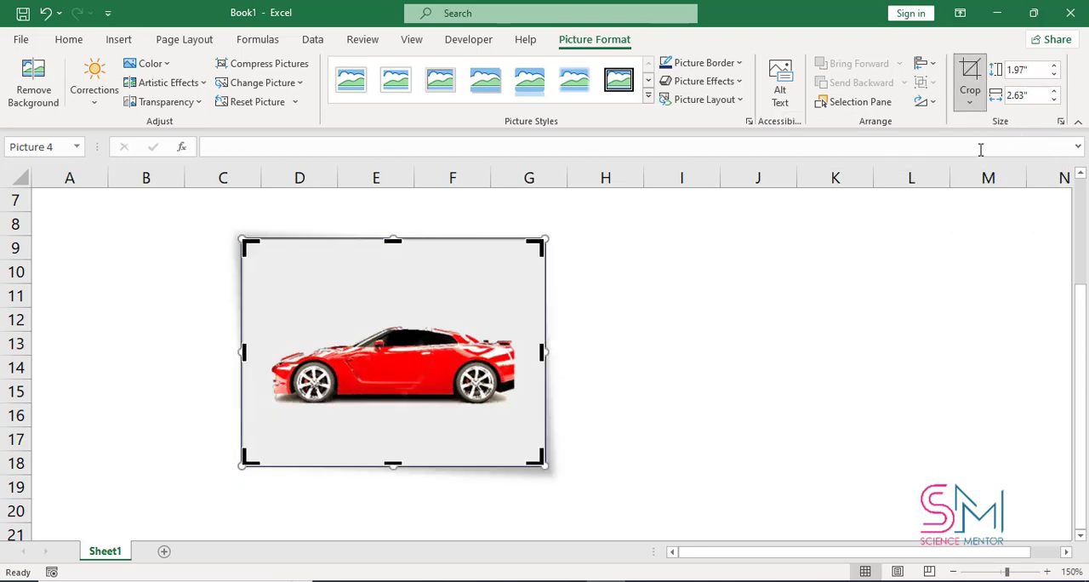
drag(537, 247, 427, 279)
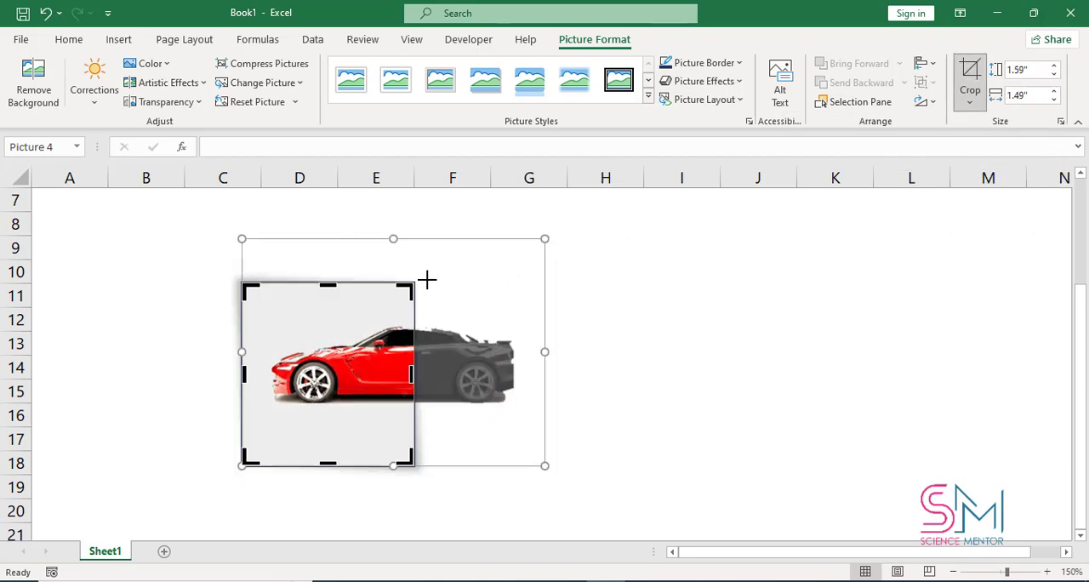
click(977, 71)
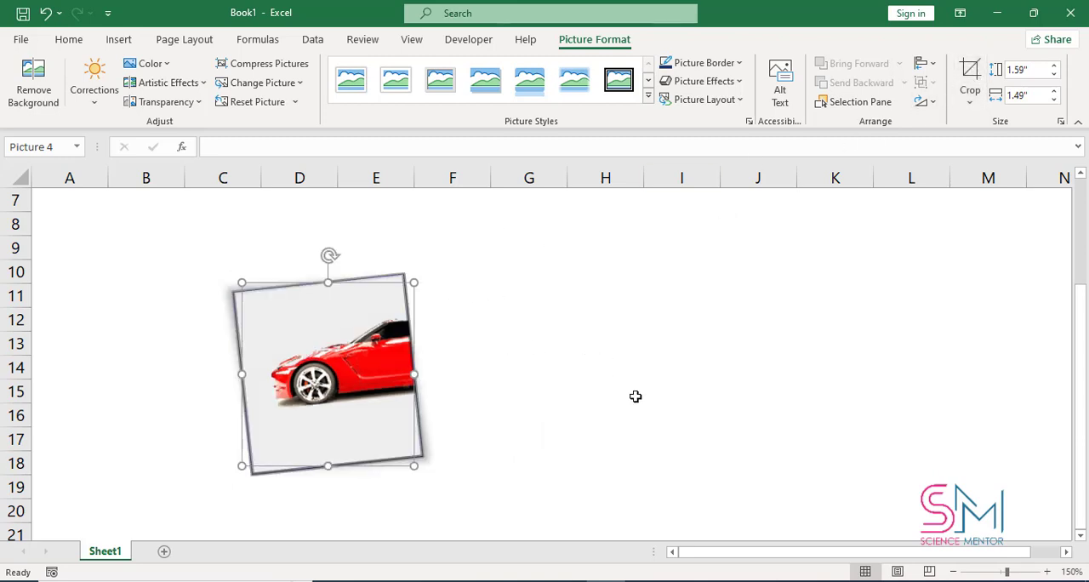
key(ctrl+z)
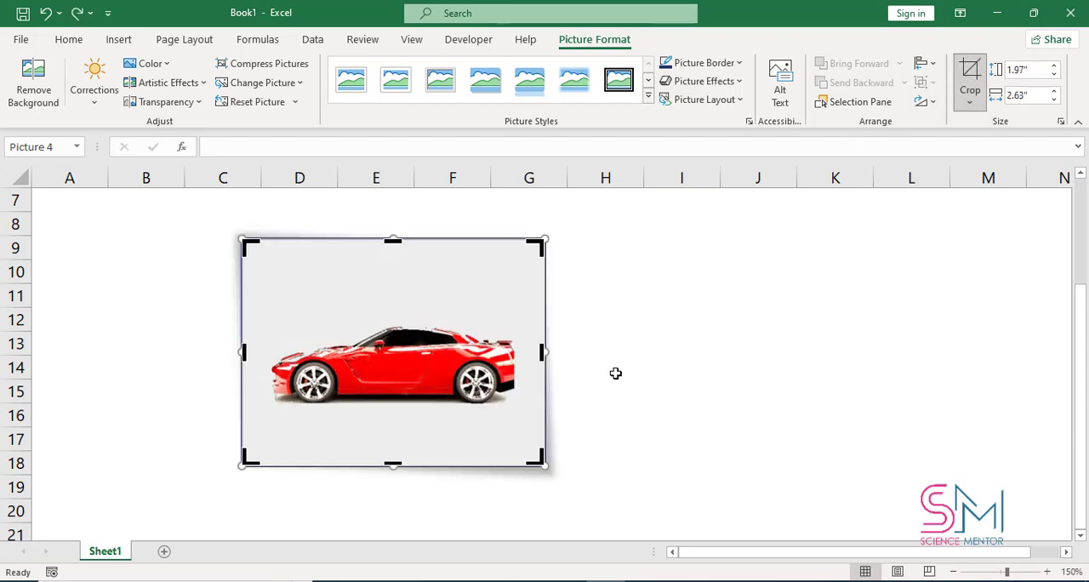
Step: Crop the car picture to the flowchart diamond shape, widen it to about 2.83", and undo both changes
click(970, 97)
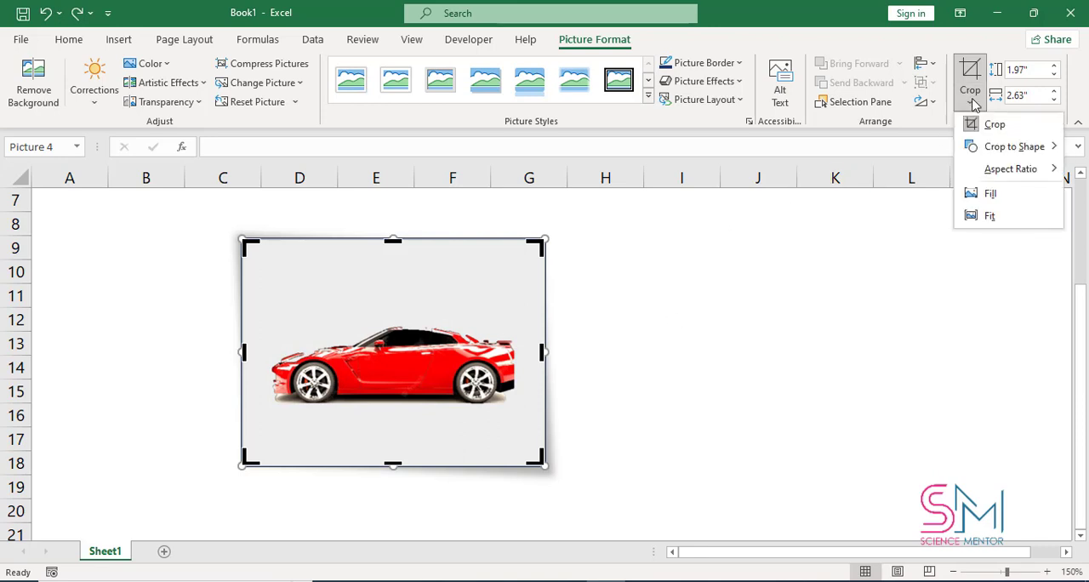
mouse_move(1015, 148)
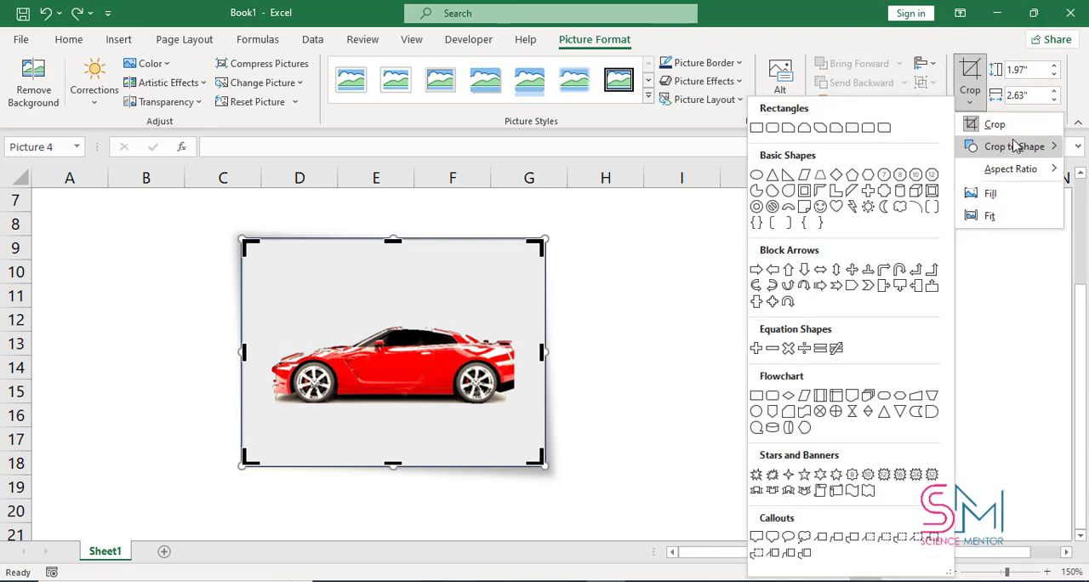
click(787, 395)
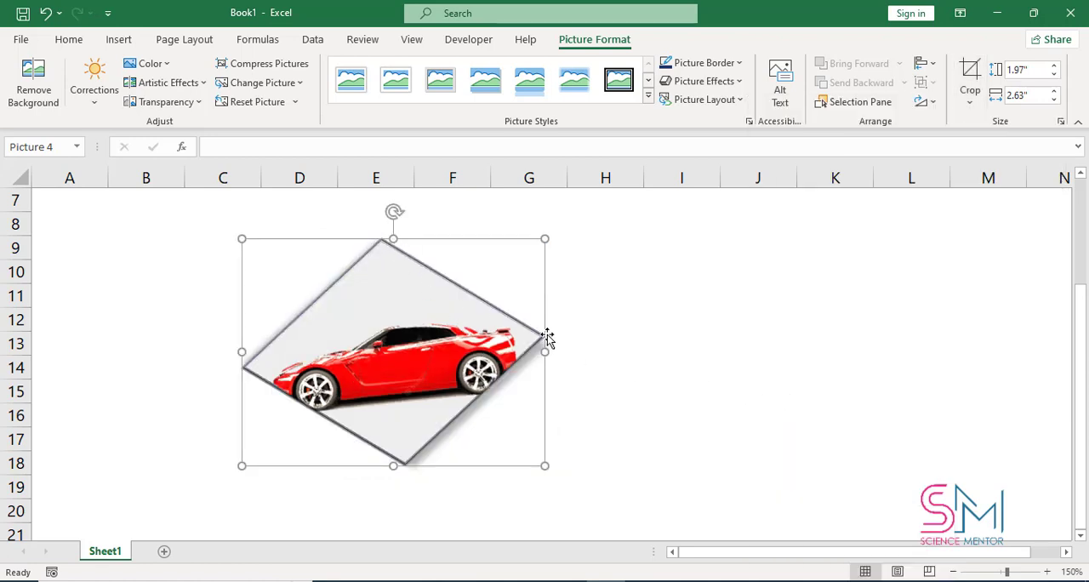
mouse_move(544, 348)
mouse_down()
mouse_move(501, 343)
mouse_move(565, 351)
mouse_up()
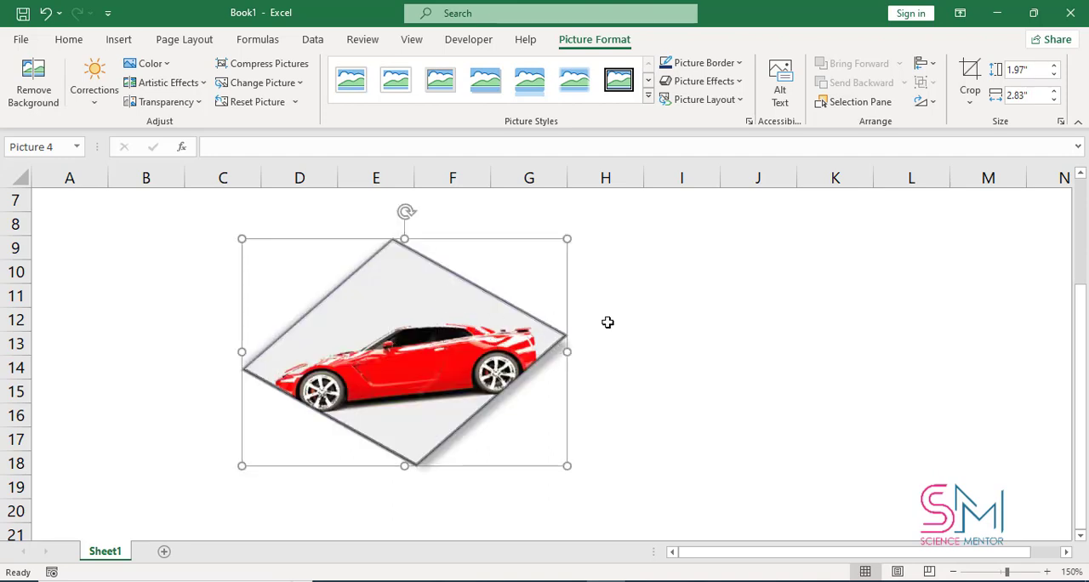
click(970, 76)
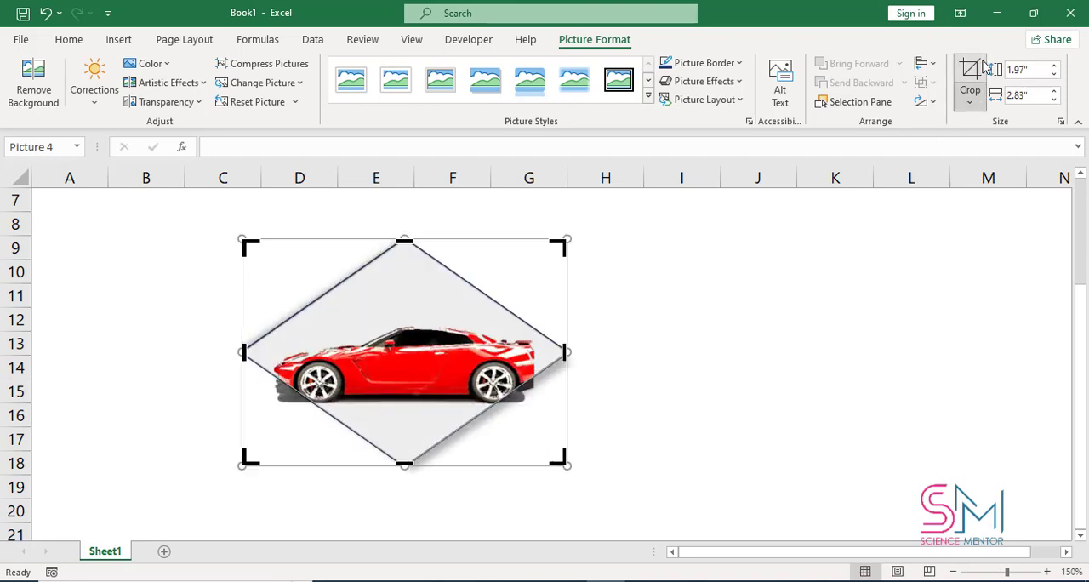
click(826, 353)
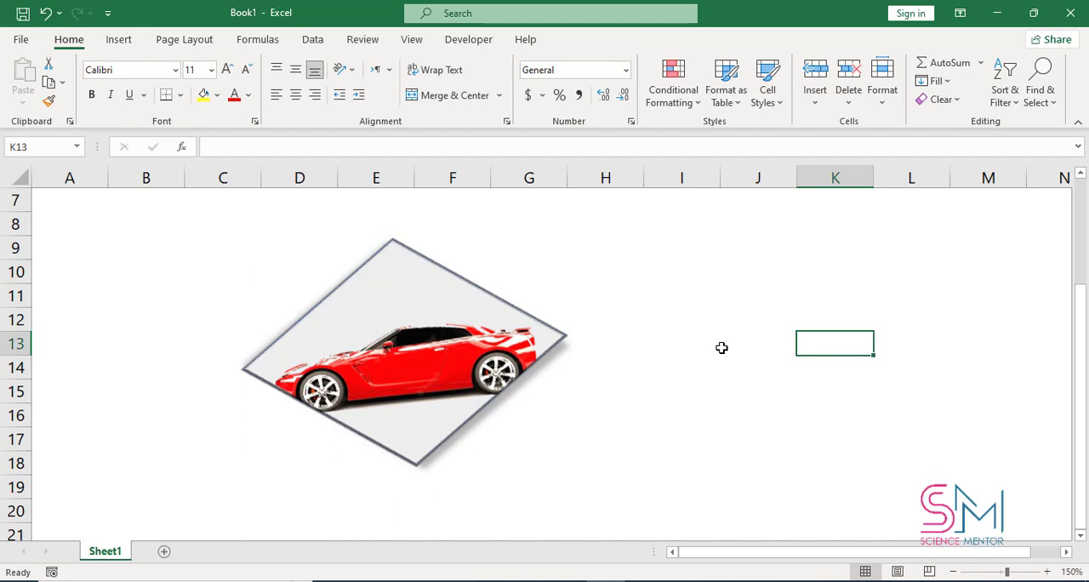
key(ctrl+z)
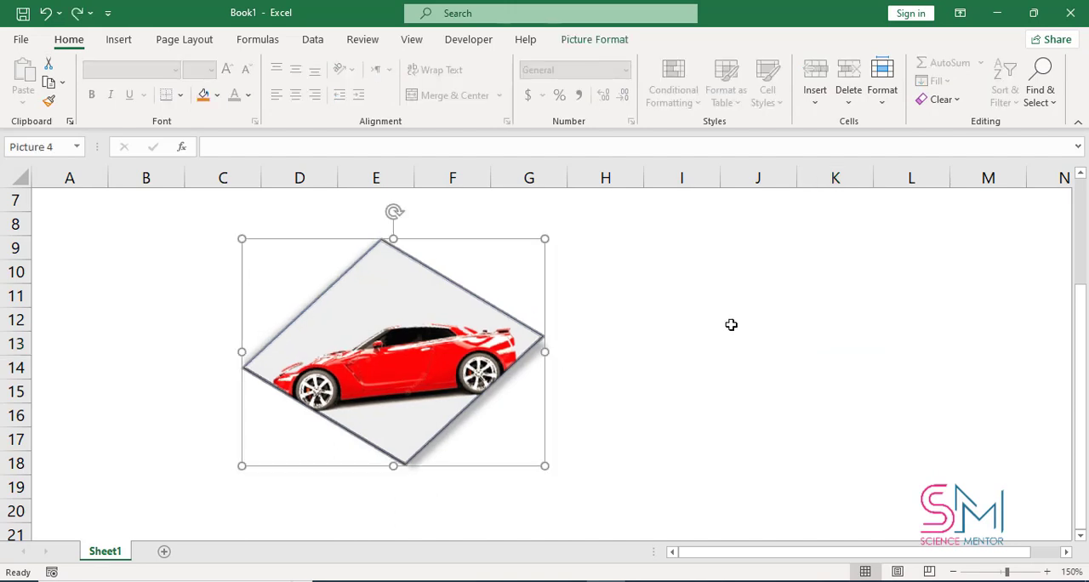
key(ctrl+z)
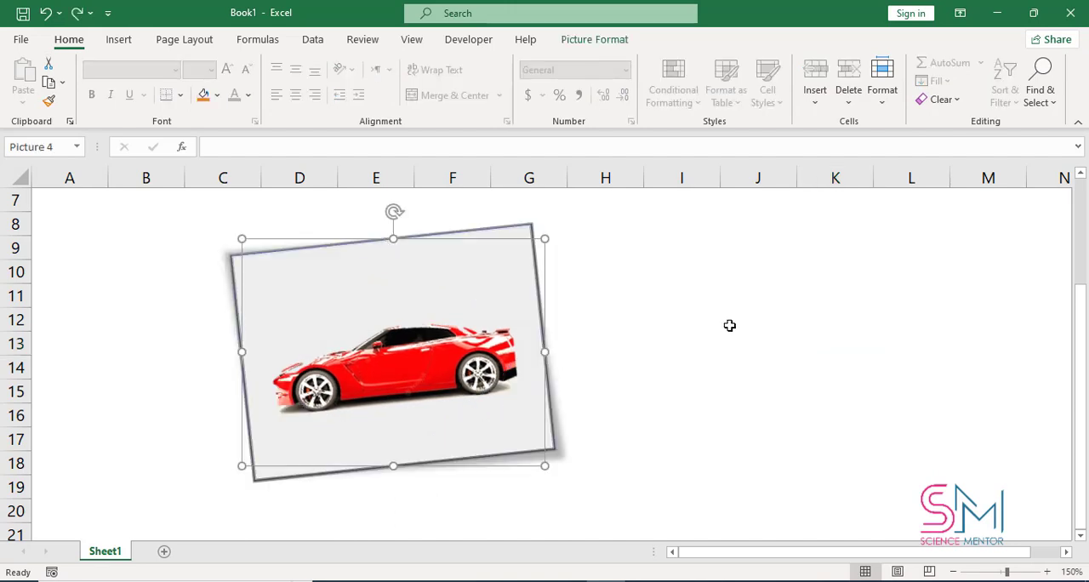
Step: Apply the Fit crop option to the car picture, leave crop mode and reselect the picture
click(589, 41)
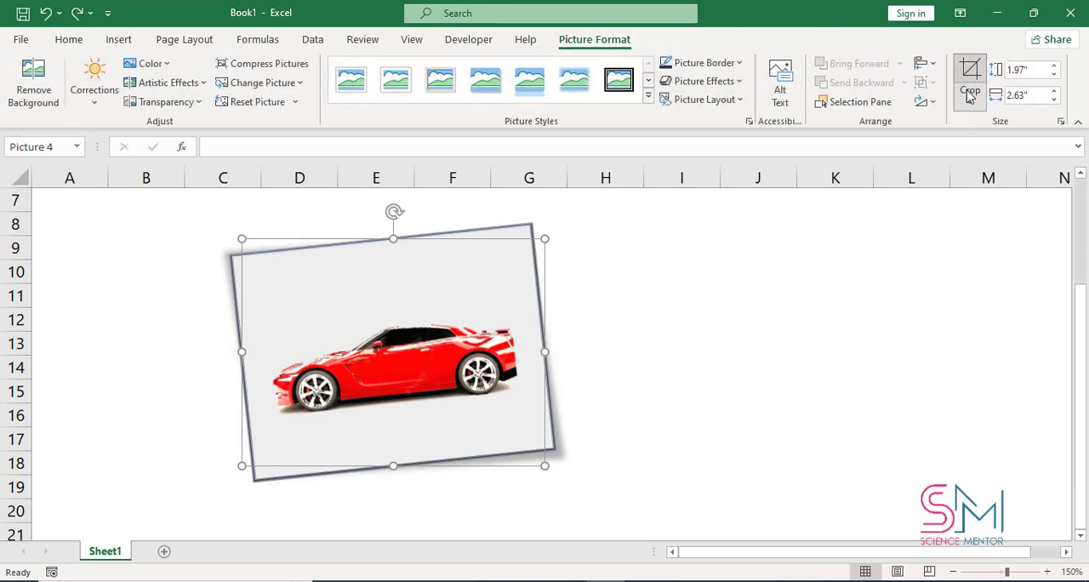
click(968, 95)
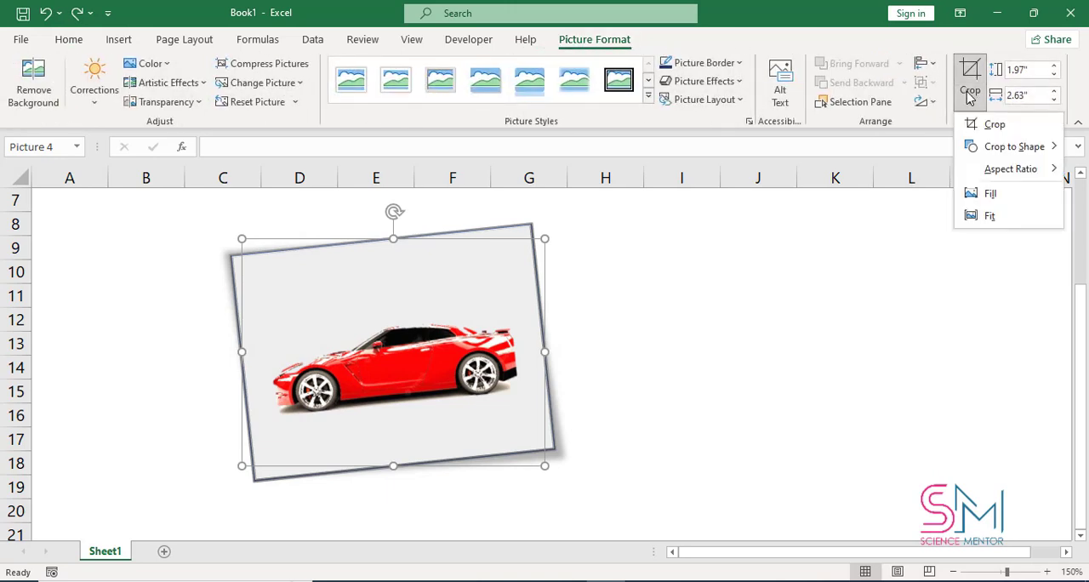
click(992, 218)
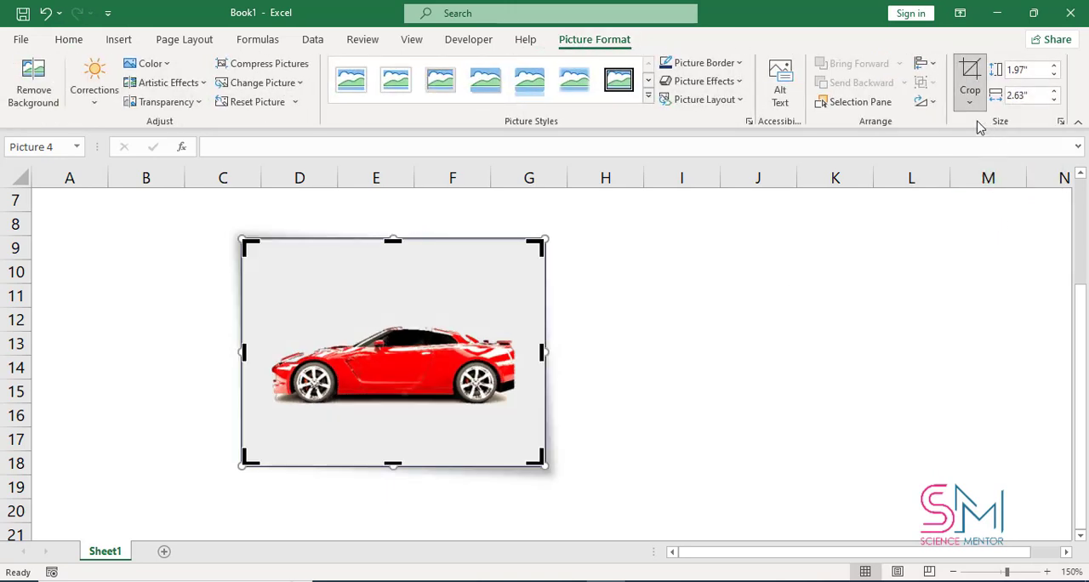
click(769, 247)
click(441, 328)
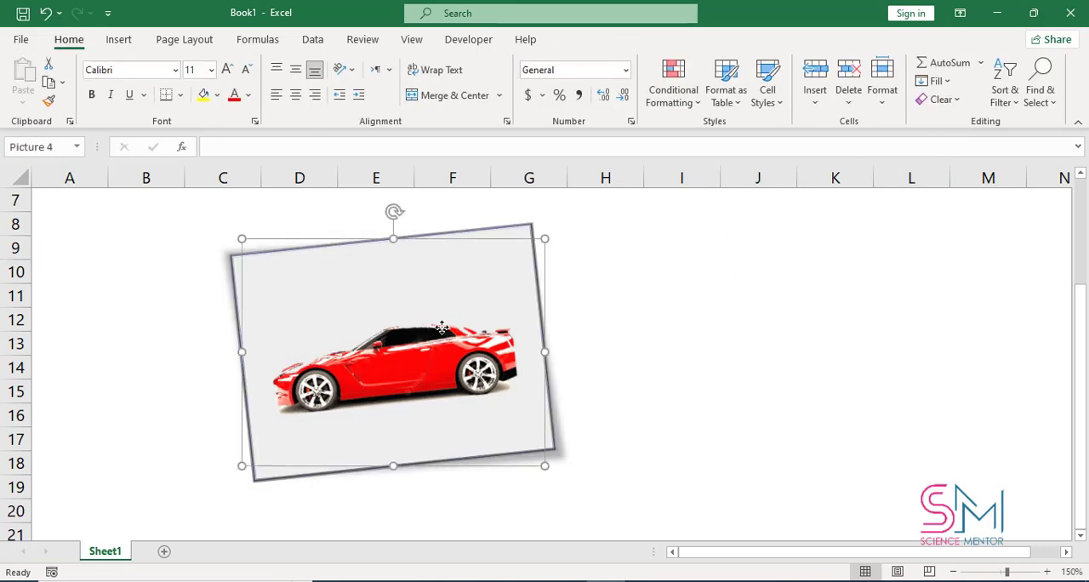
Step: Crop the car picture to the 3:4 portrait aspect ratio, undo the crop and return to the picture formatting tools
click(442, 328)
click(968, 96)
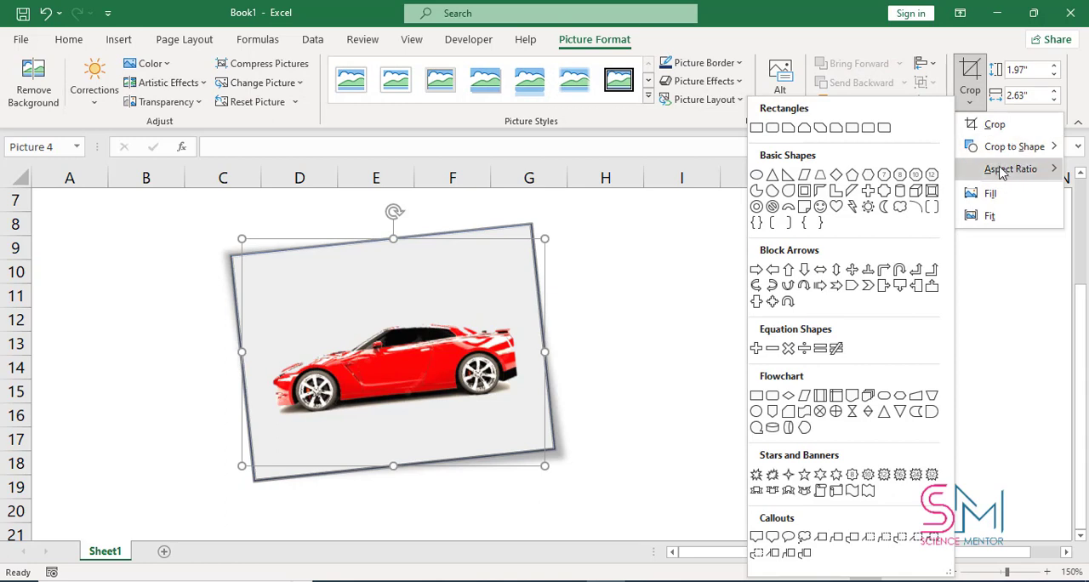
mouse_move(1000, 173)
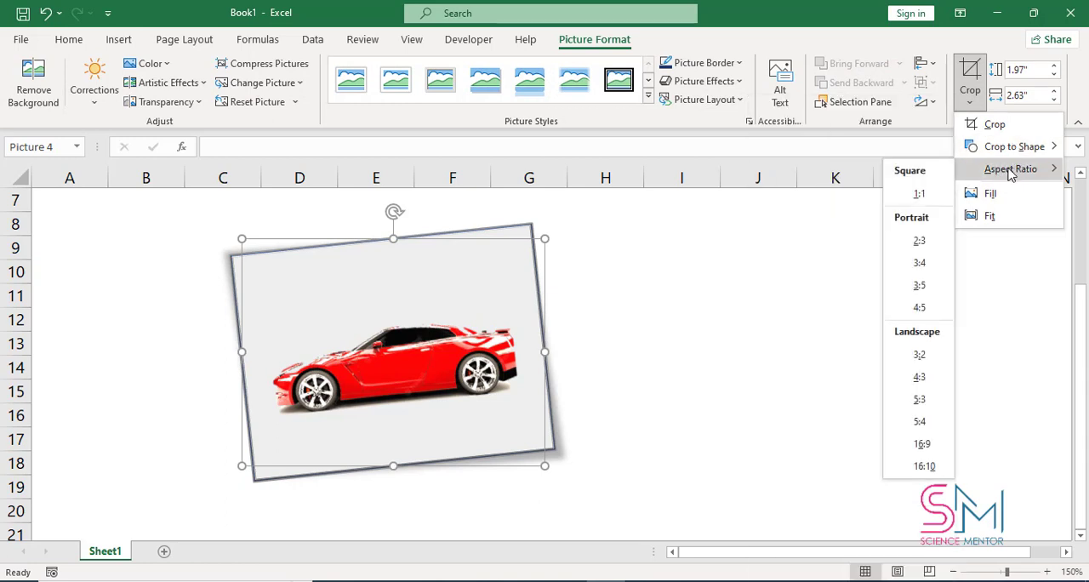
click(922, 263)
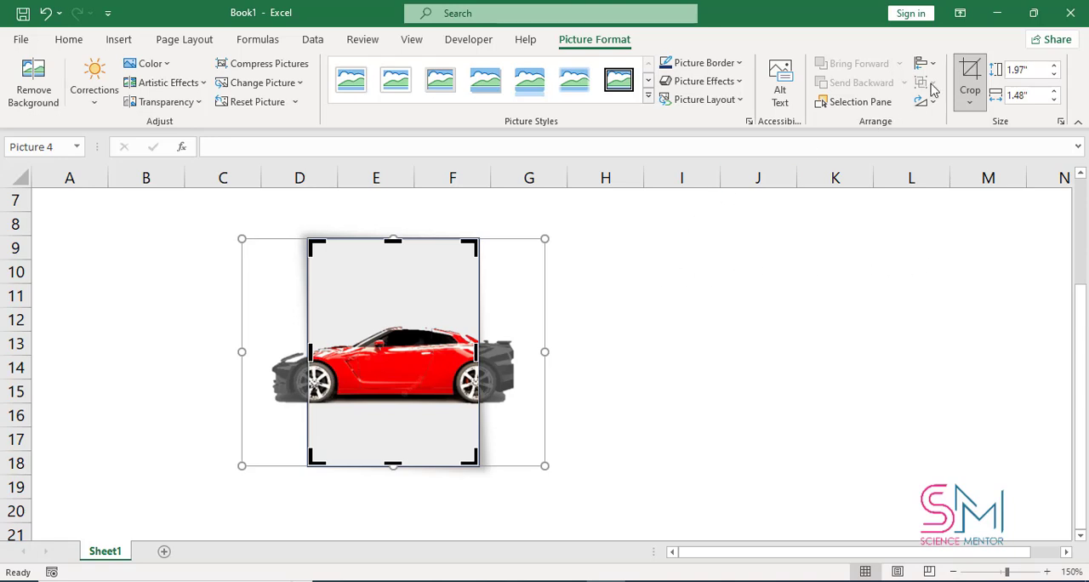
click(970, 75)
click(659, 254)
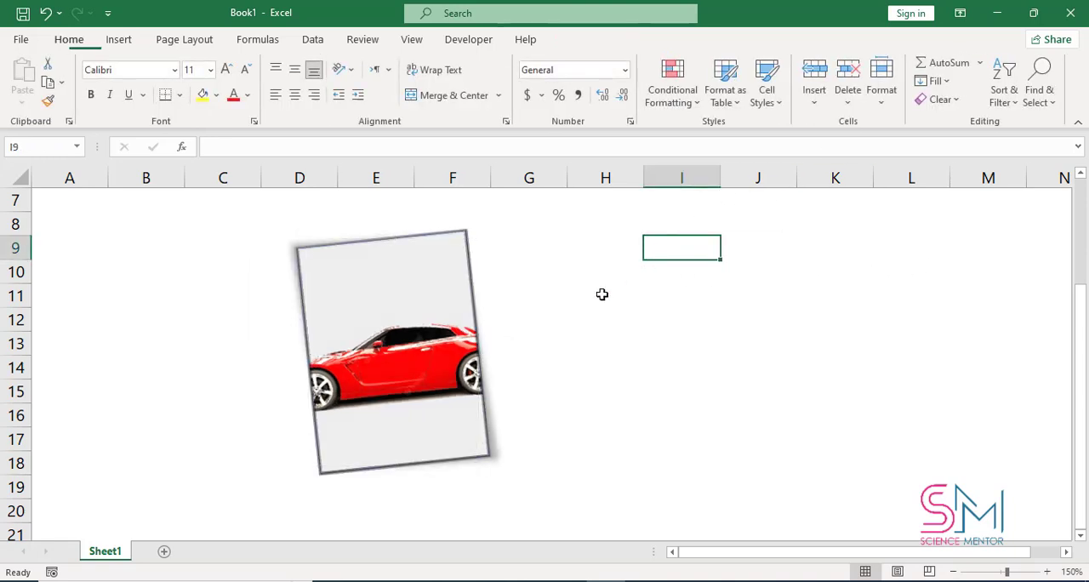
key(ctrl+z)
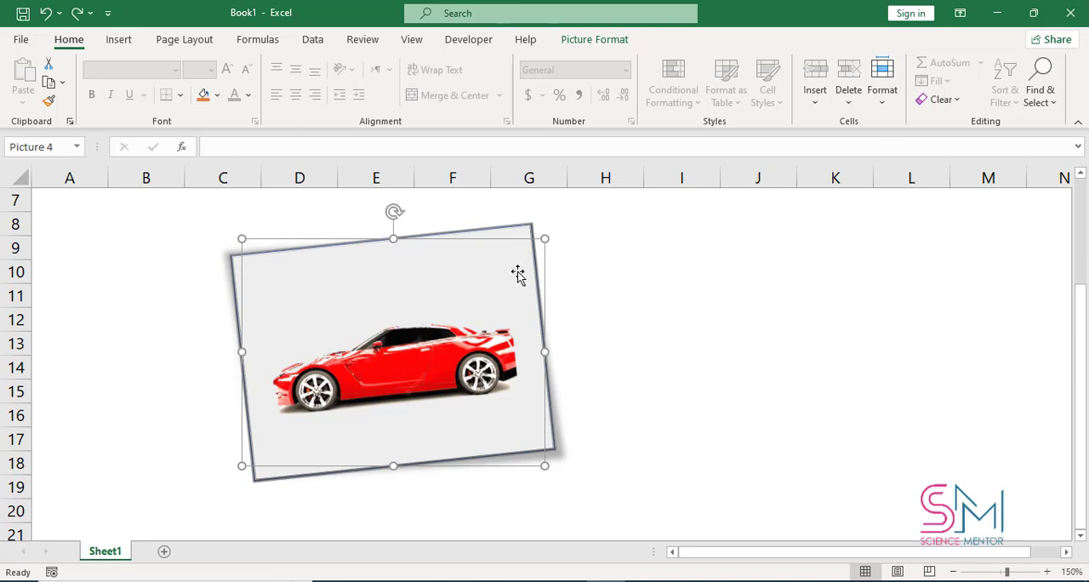
click(599, 40)
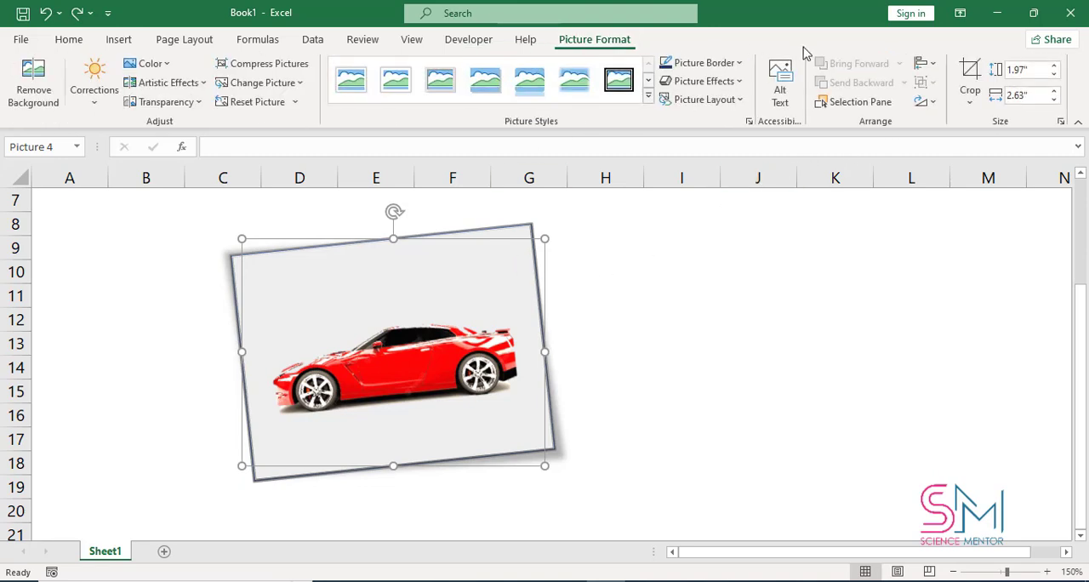